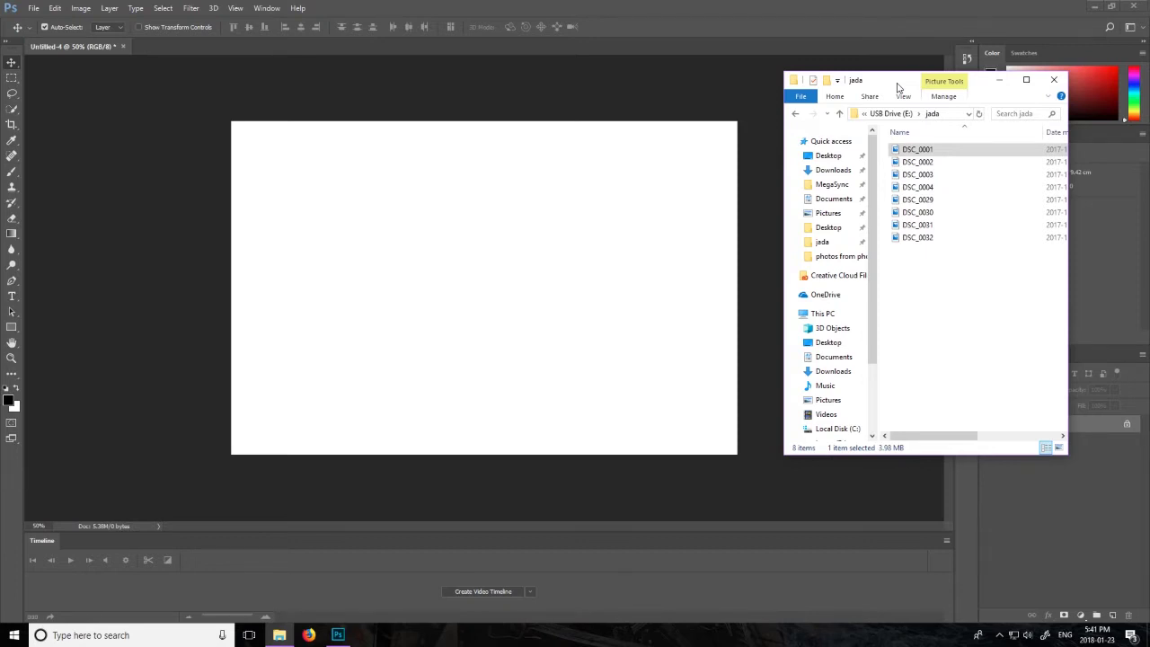
{"action": "left_click", "coordinate": [923, 151]}
{"action": "double_click", "coordinate": [924, 150]}
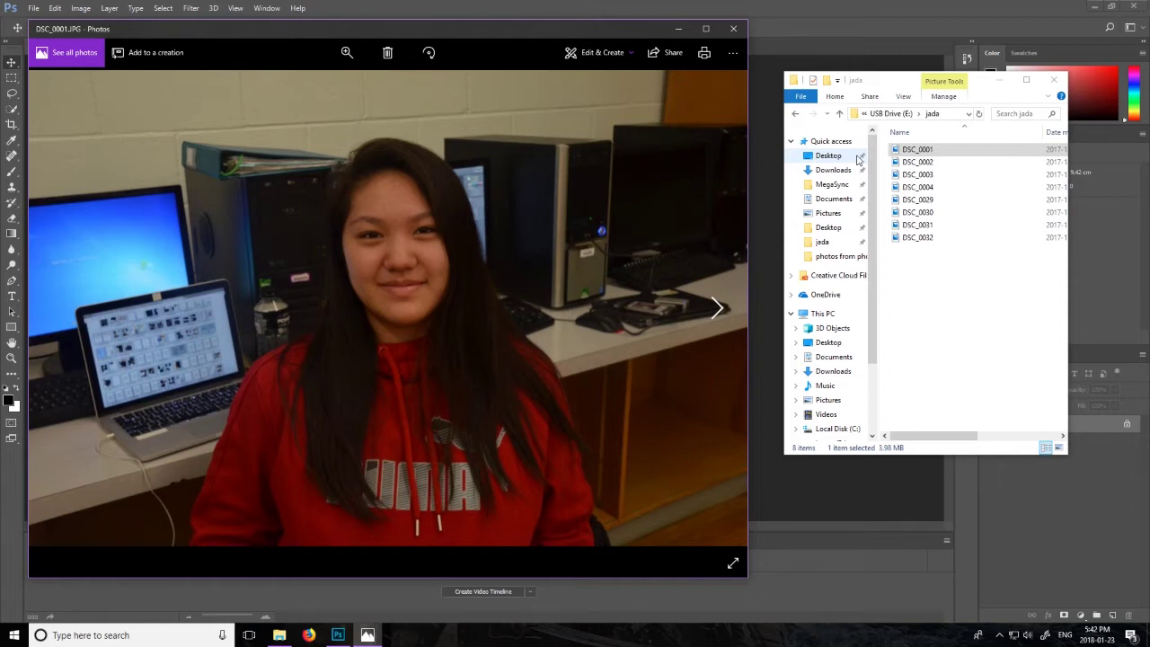
{"action": "key", "text": "Right"}
{"action": "key", "text": "Right"}
{"action": "key", "text": "Right"}
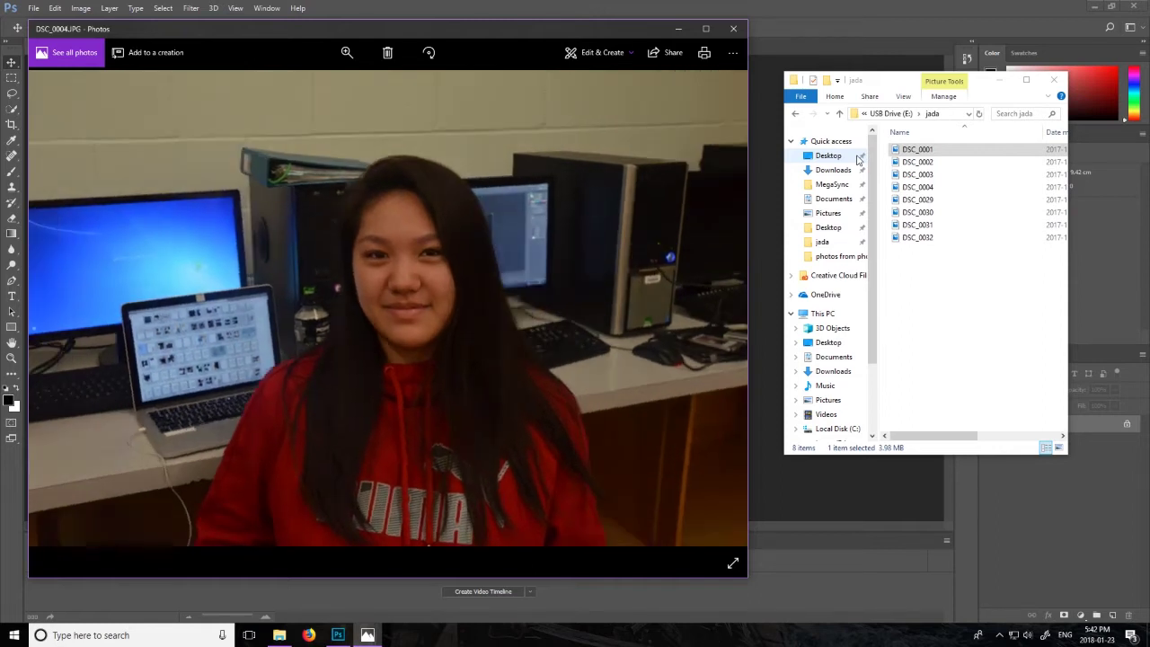
{"action": "key", "text": "Left"}
{"action": "key", "text": "Left"}
{"action": "key", "text": "Left"}
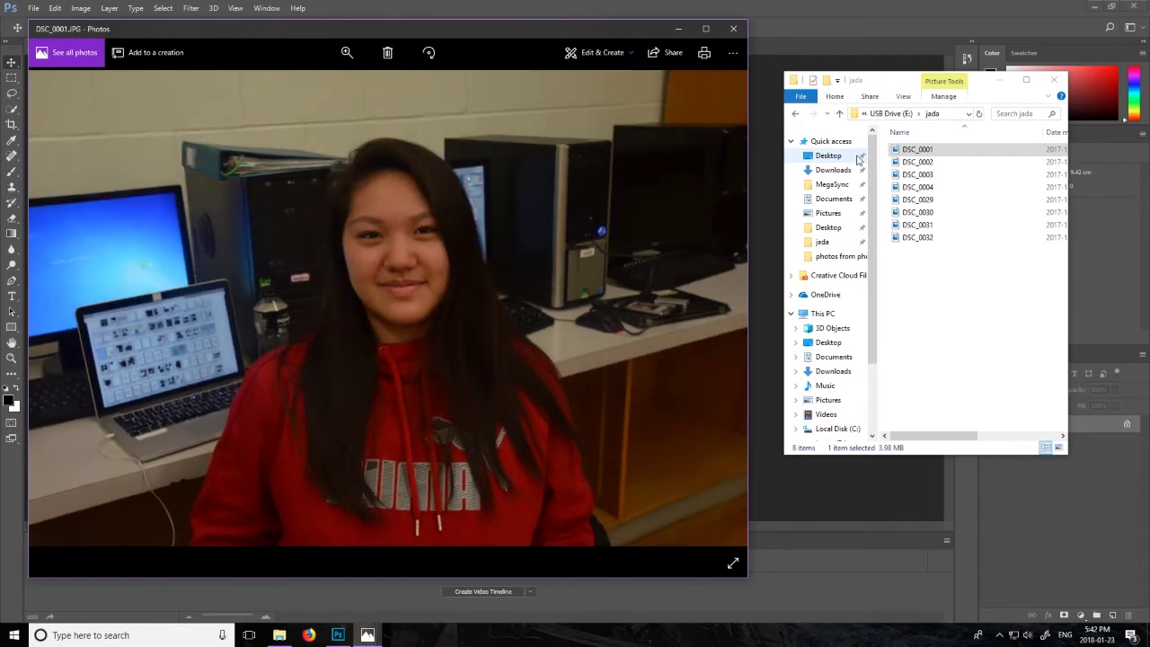
{"action": "key", "text": "Right"}
{"action": "key", "text": "Right"}
{"action": "key", "text": "Right"}
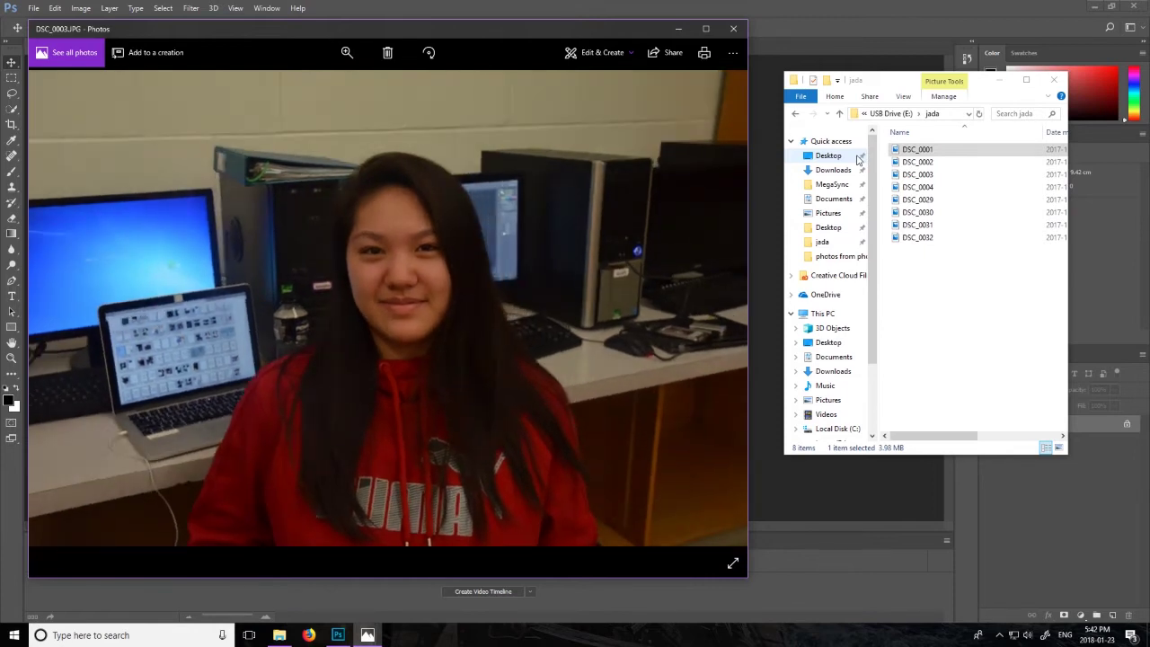
{"action": "key", "text": "Left"}
{"action": "key", "text": "Left"}
{"action": "key", "text": "Left"}
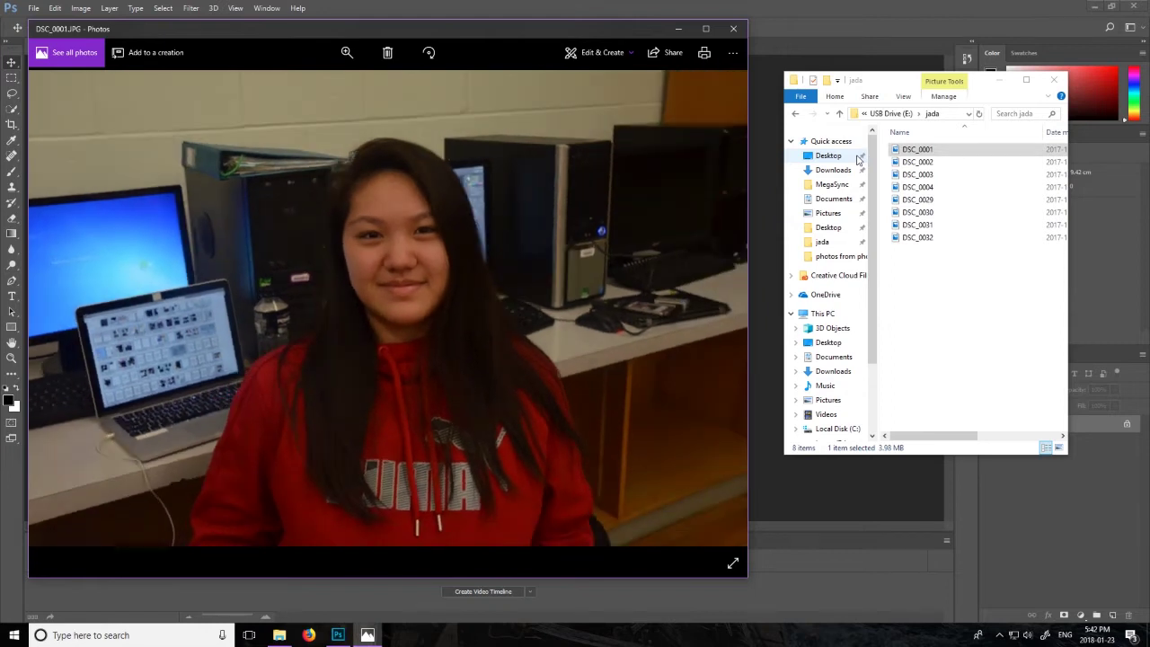
{"action": "left_click", "coordinate": [733, 29]}
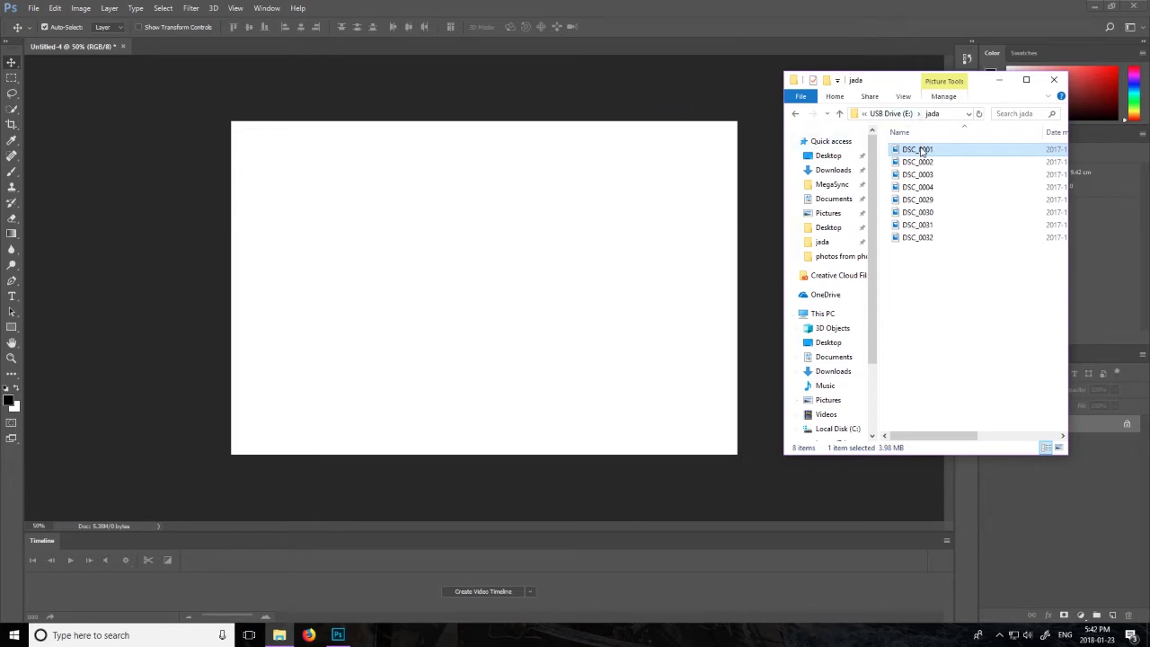
- Place DSC_0001 and DSC_0002 onto the canvas as separate layers
{"action": "left_click_drag", "start_coordinate": [922, 151], "coordinate": [557, 250]}
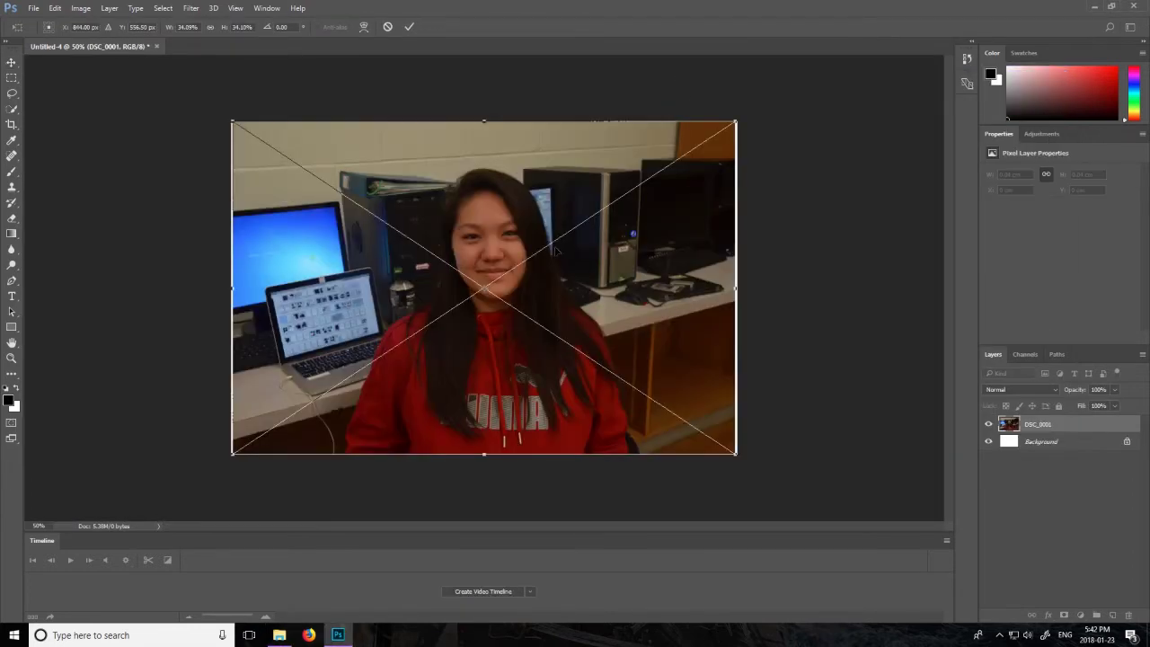
{"action": "key", "text": "Return"}
{"action": "left_click", "coordinate": [279, 635]}
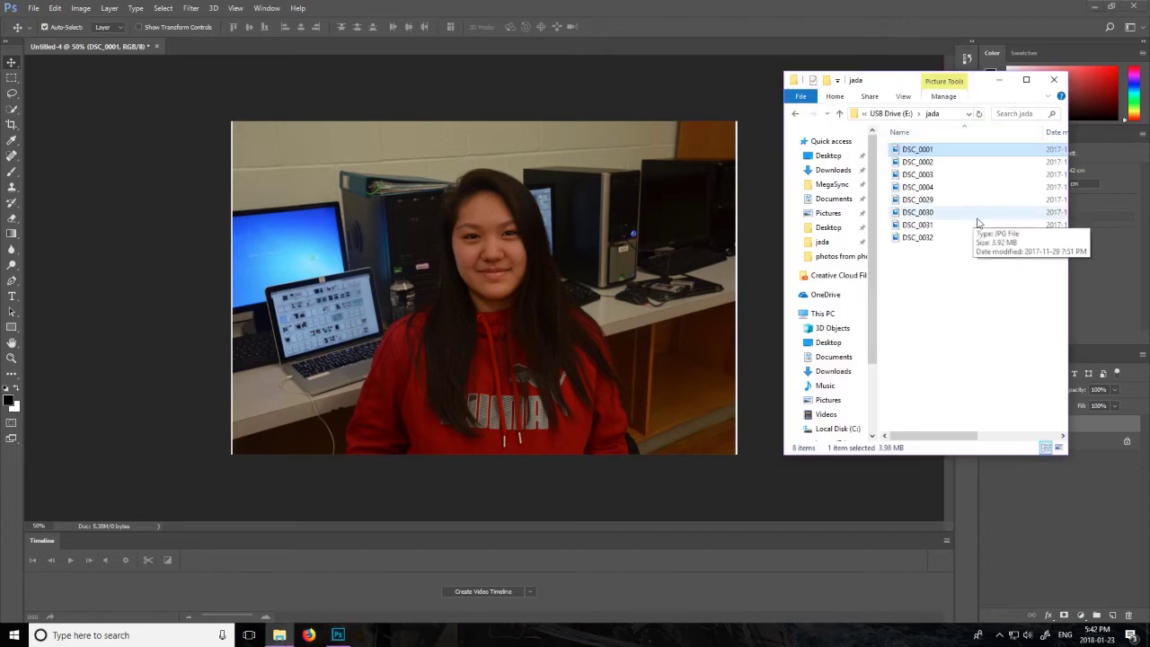
{"action": "left_click_drag", "start_coordinate": [916, 164], "coordinate": [562, 231]}
{"action": "key", "text": "Return"}
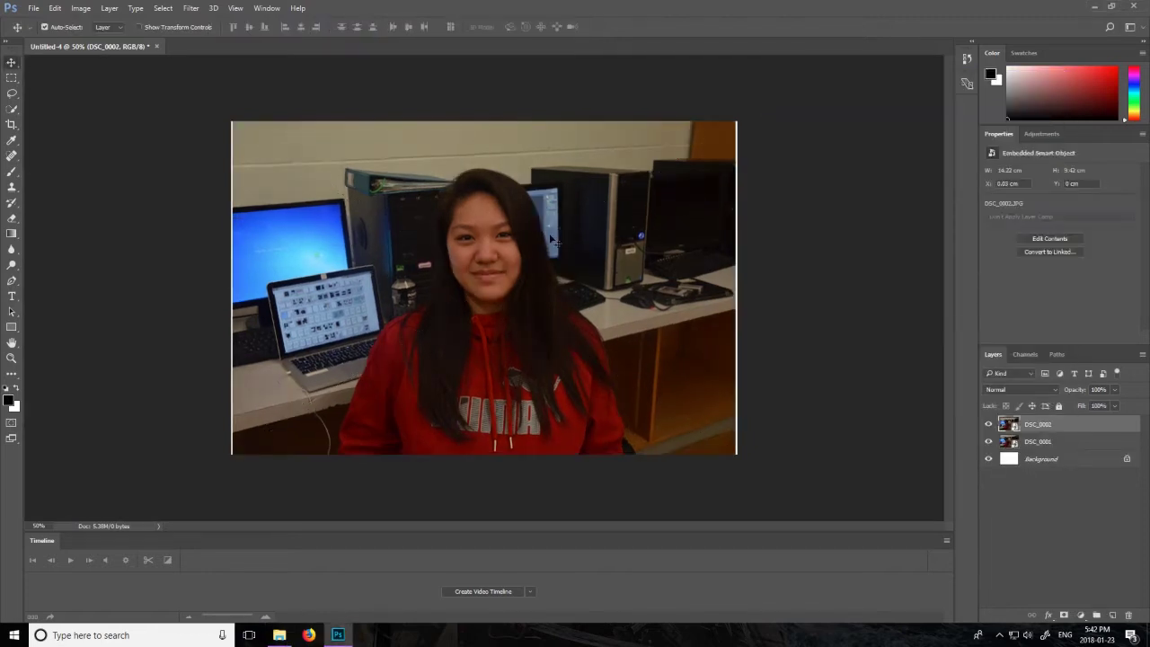
{"action": "left_click", "coordinate": [280, 635]}
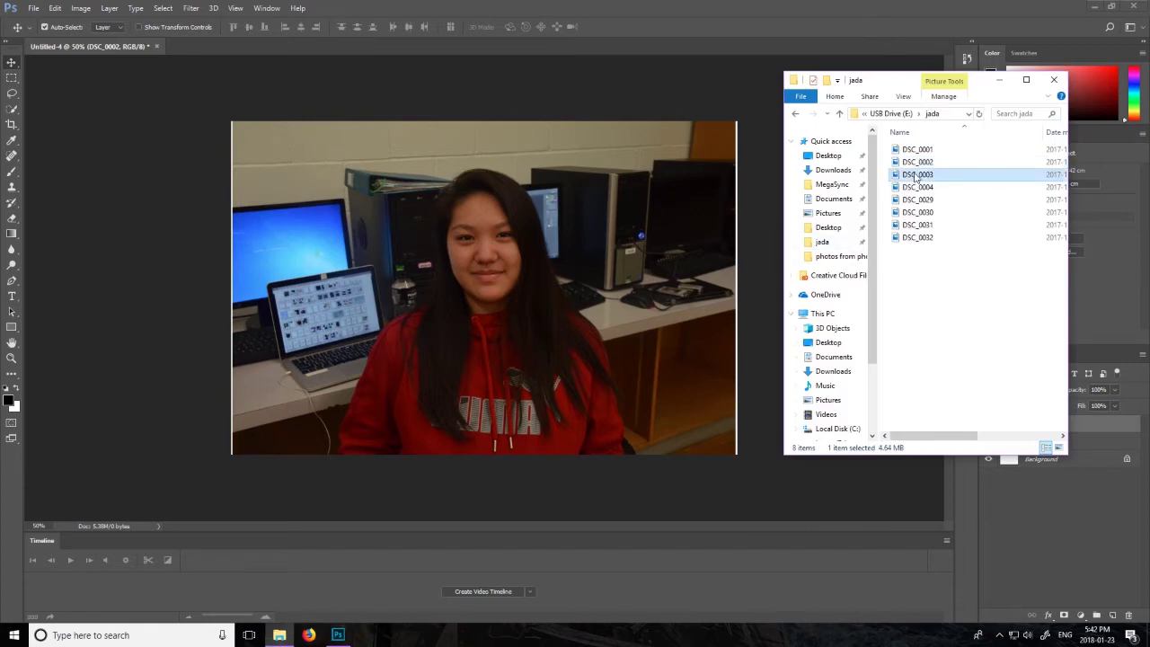
- Place DSC_0003 and DSC_0004 as layers, then select the DSC_0002 layer
{"action": "left_click", "coordinate": [471, 225]}
{"action": "left_click_drag", "start_coordinate": [472, 223], "coordinate": [471, 225]}
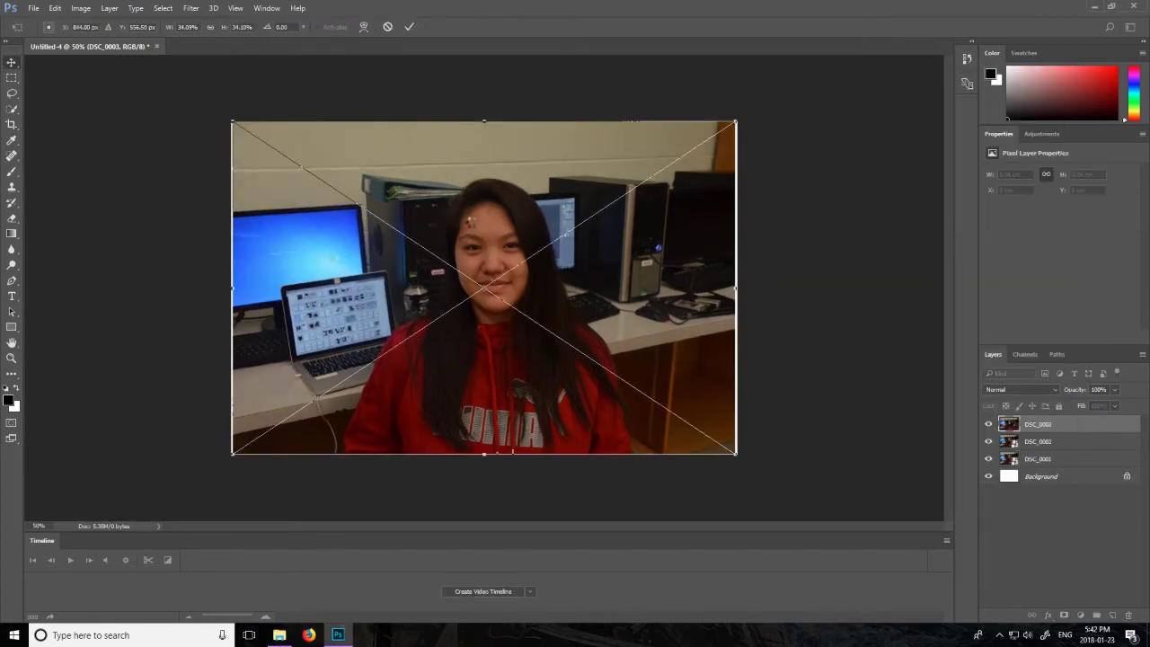
{"action": "key", "text": "Return"}
{"action": "left_click", "coordinate": [280, 635]}
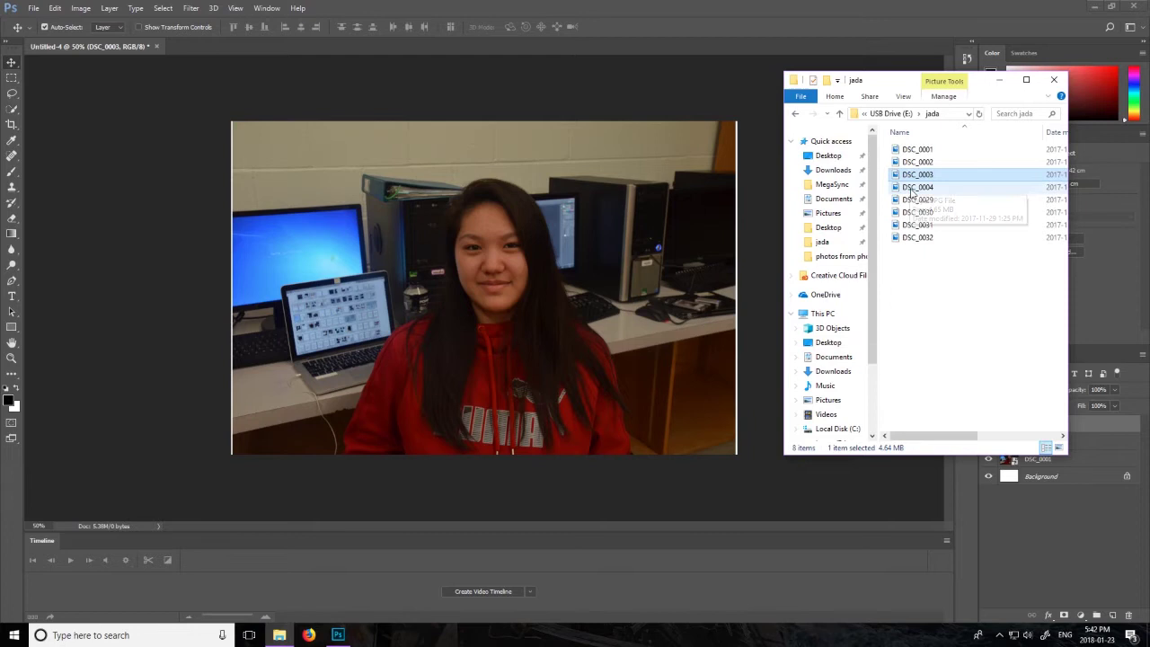
{"action": "left_click_drag", "start_coordinate": [918, 187], "coordinate": [584, 246]}
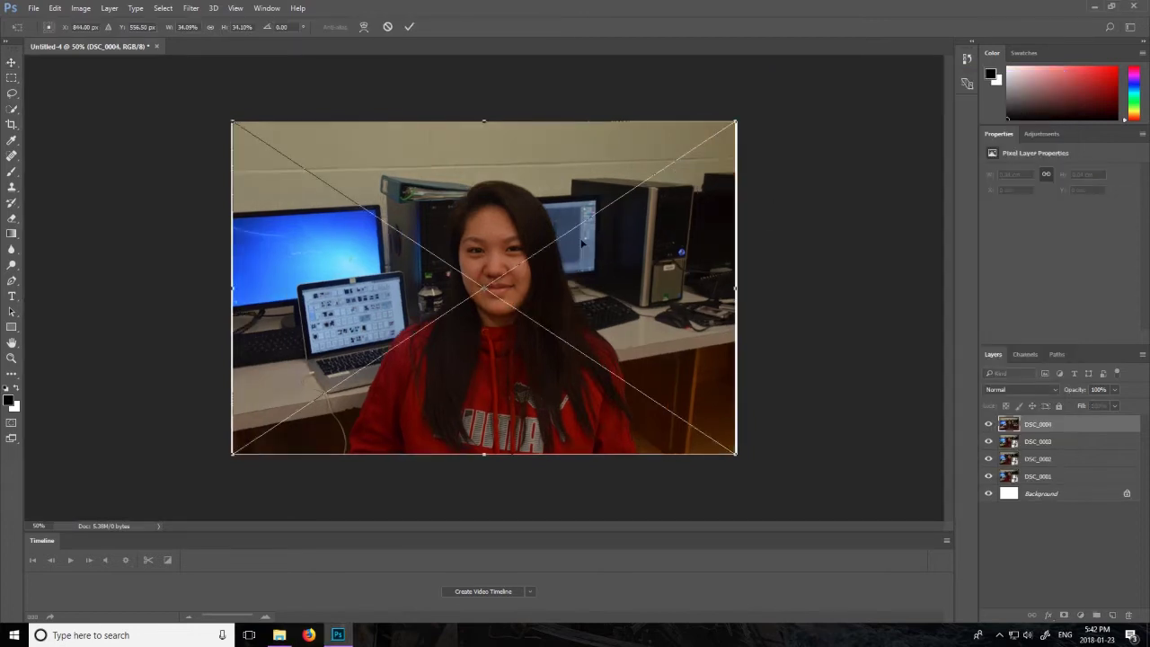
{"action": "key", "text": "Return"}
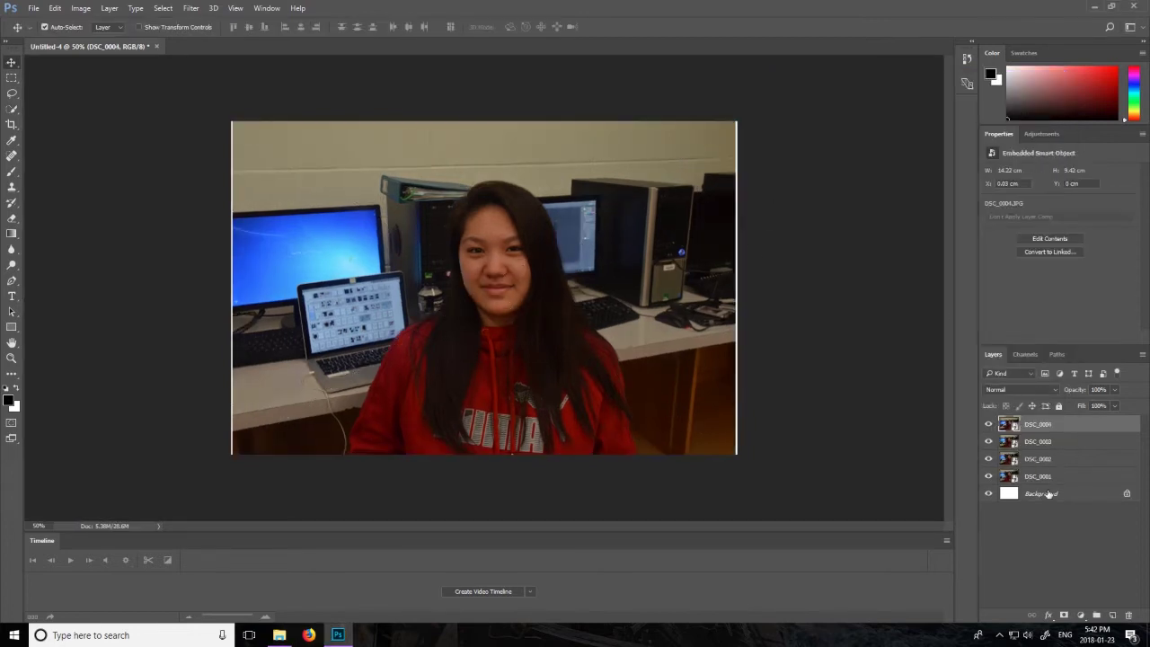
{"action": "left_click", "coordinate": [1043, 457]}
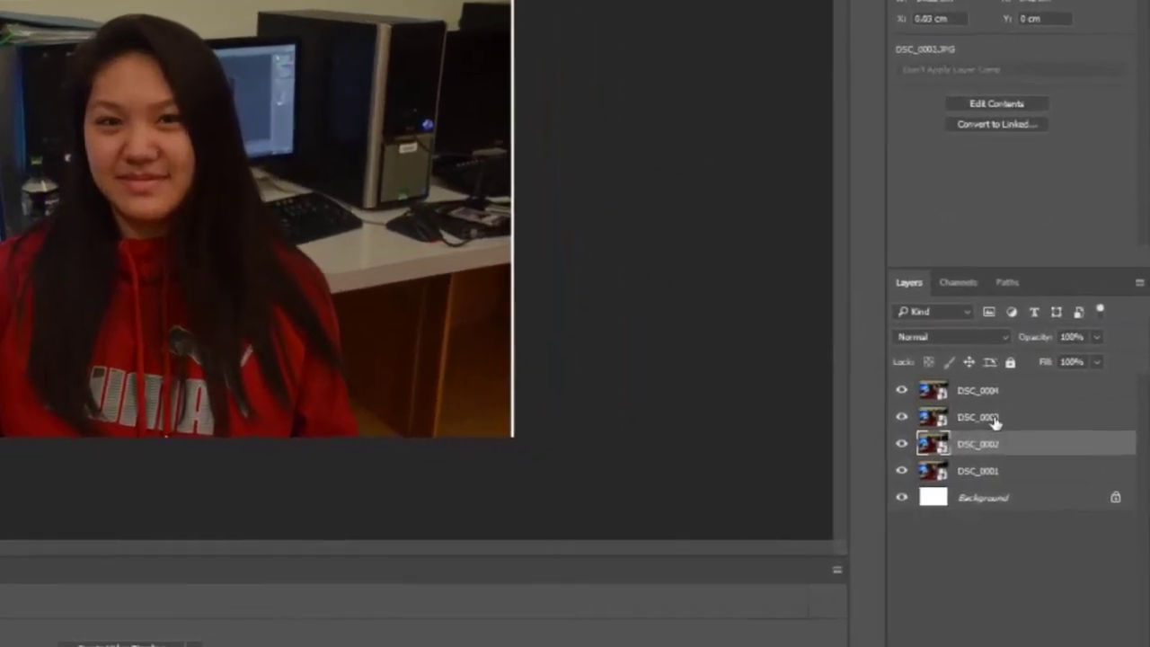
- Hide the DSC_0002 and DSC_0003 layers and reselect DSC_0004
{"action": "left_click", "coordinate": [994, 418]}
{"action": "left_click", "coordinate": [997, 392]}
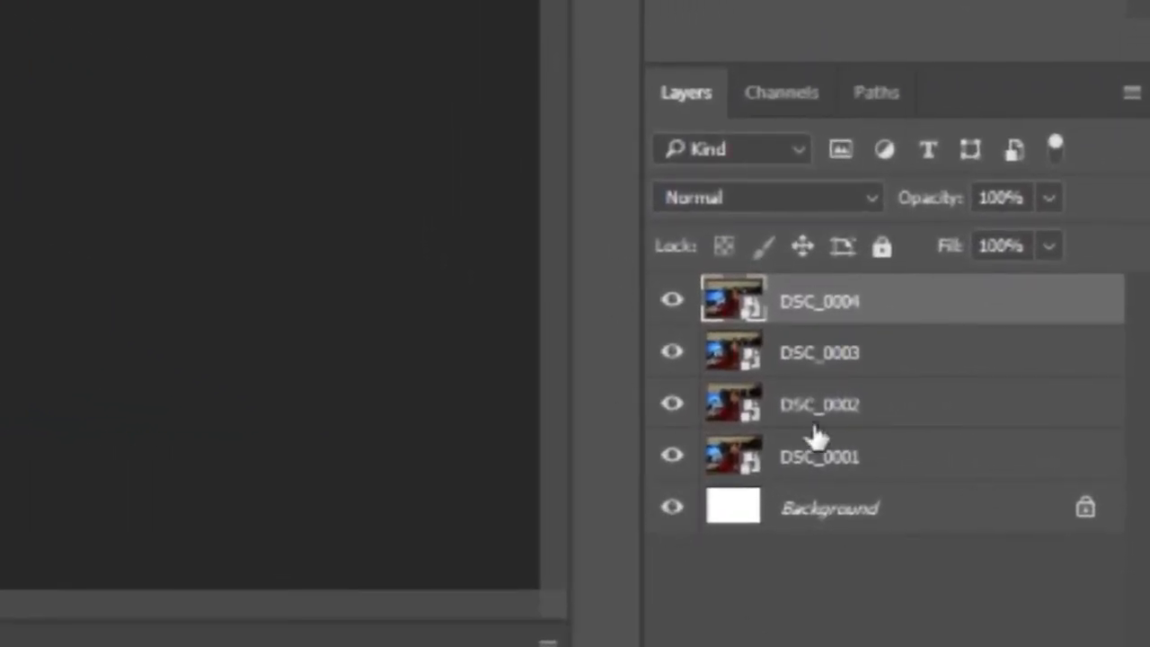
{"action": "left_click", "coordinate": [672, 404]}
{"action": "left_click", "coordinate": [672, 352]}
{"action": "left_click", "coordinate": [837, 469]}
{"action": "left_click", "coordinate": [818, 315]}
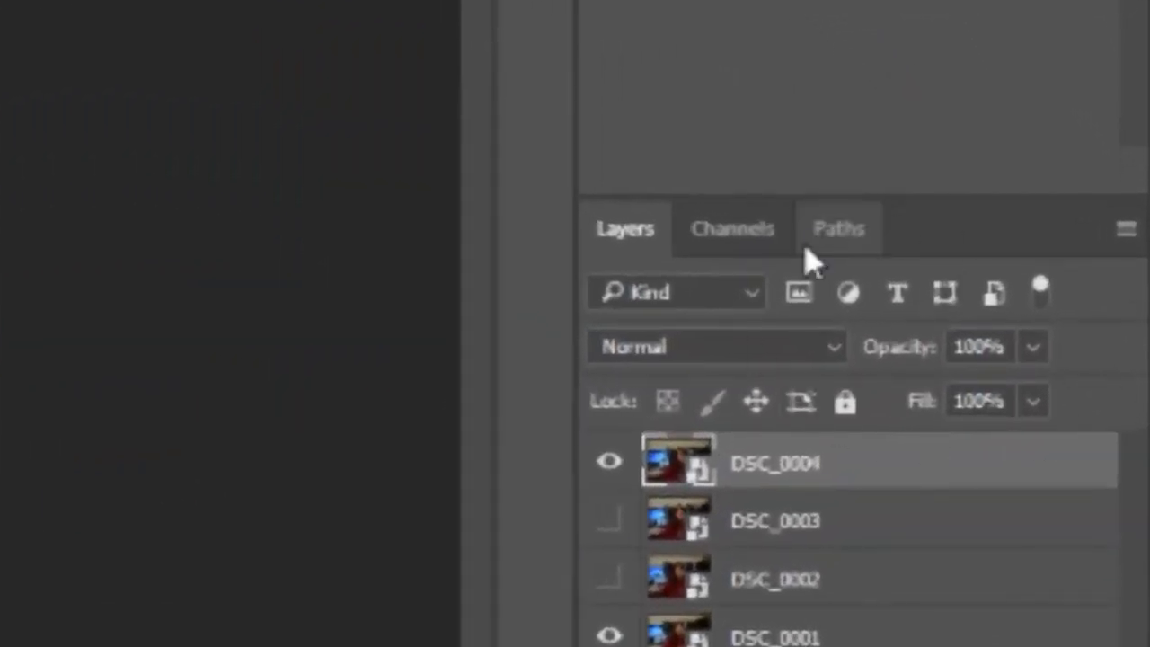
- Drop DSC_0004 to 40% opacity and drag it over the girl in DSC_0001
{"action": "left_click", "coordinate": [988, 348]}
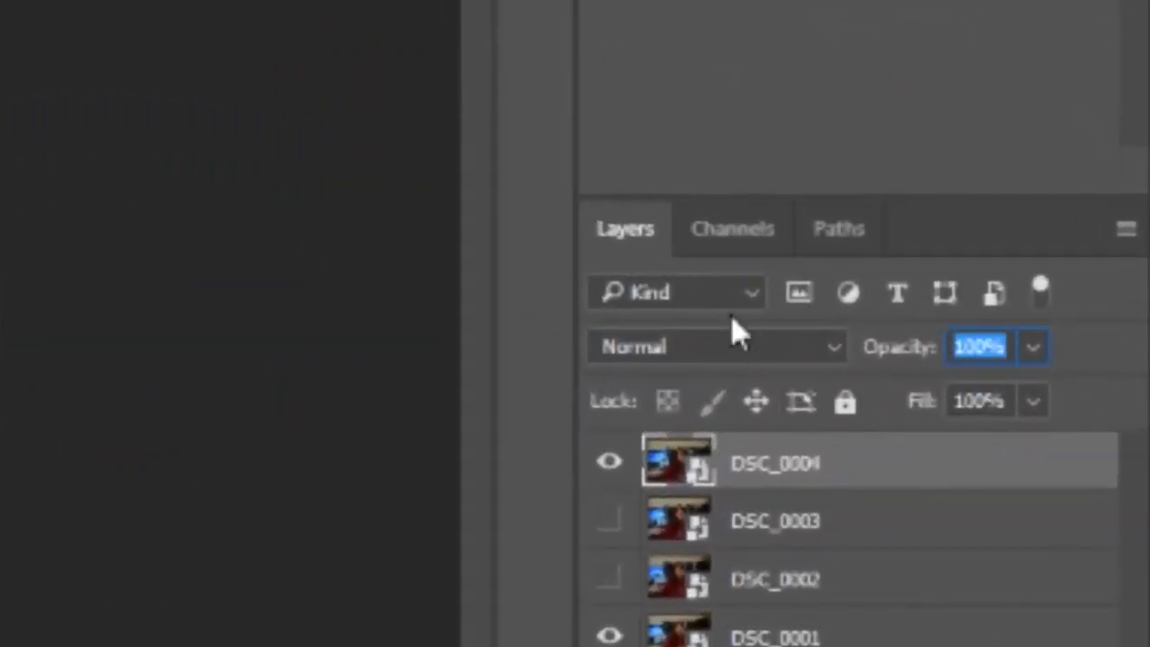
{"action": "type", "text": "40"}
{"action": "key", "text": "Return"}
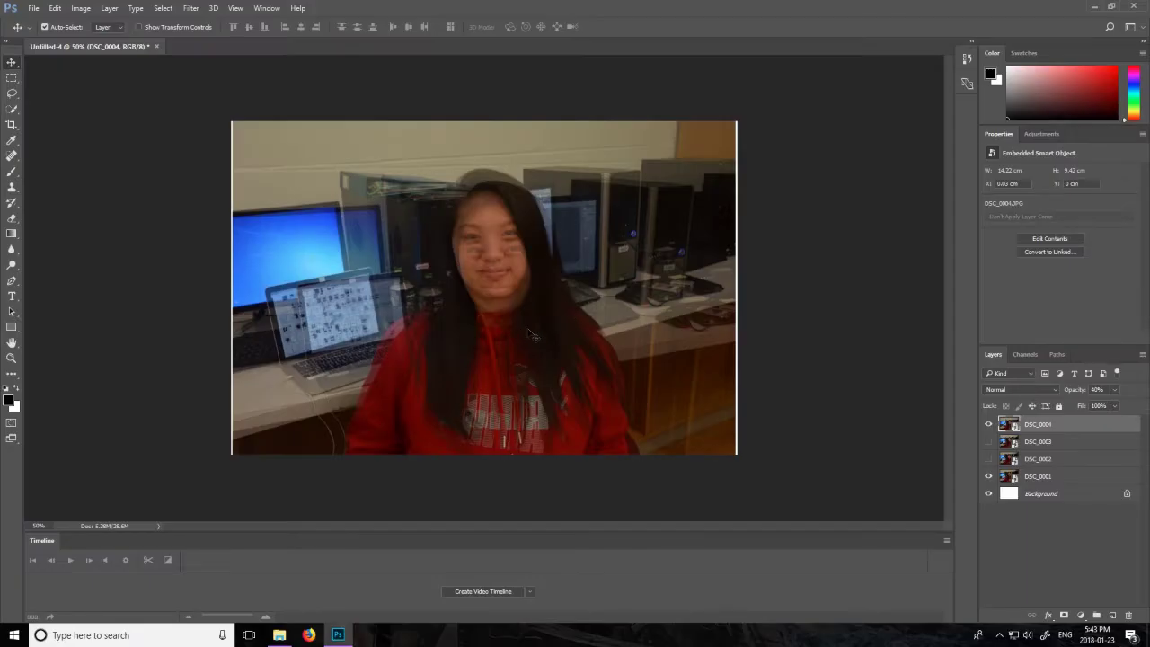
{"action": "left_click_drag", "start_coordinate": [530, 334], "coordinate": [529, 319]}
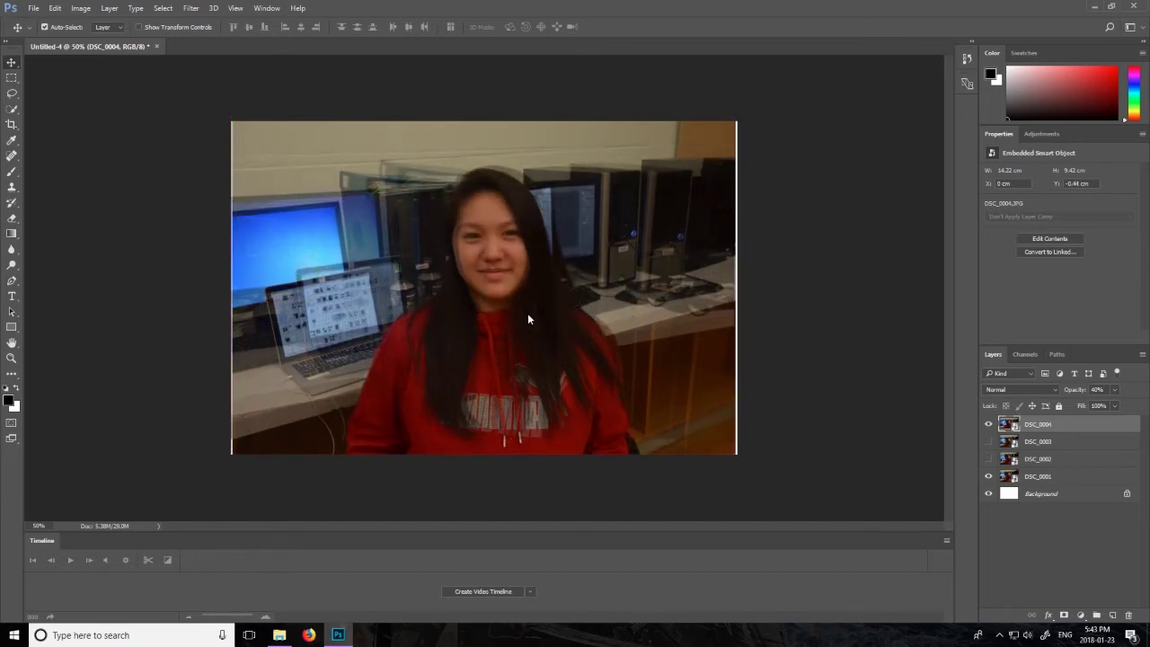
- Nudge DSC_0004 left and down to line up, then set its opacity back to 100
{"action": "key", "text": "Left"}
{"action": "key", "text": "Down"}
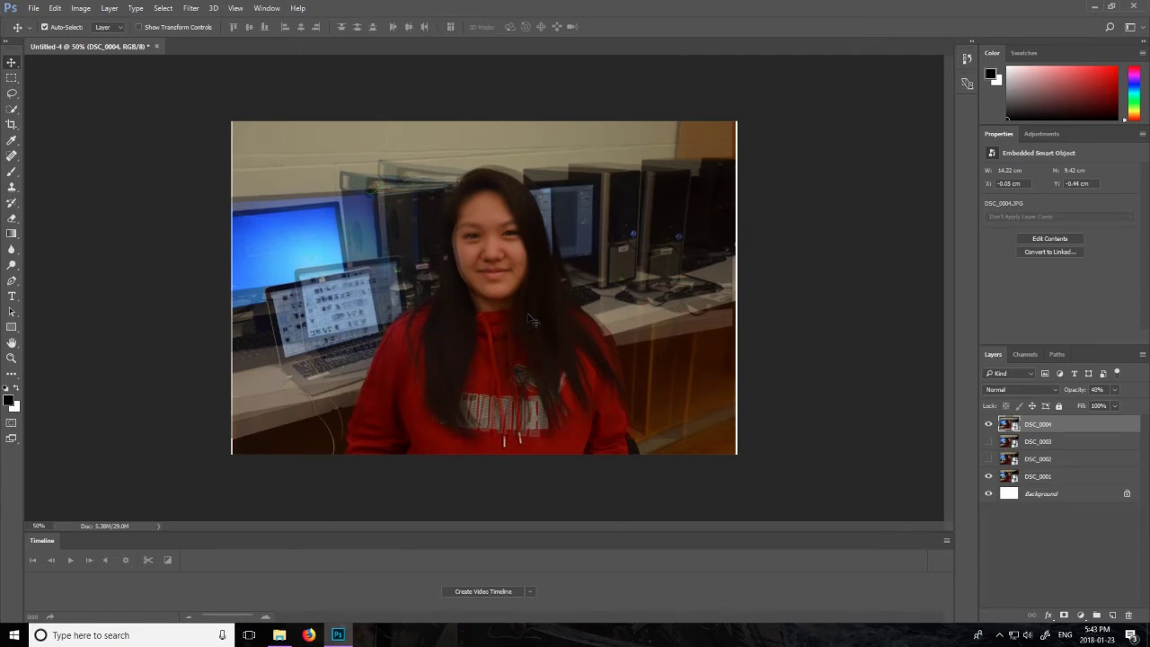
{"action": "key", "text": "Left"}
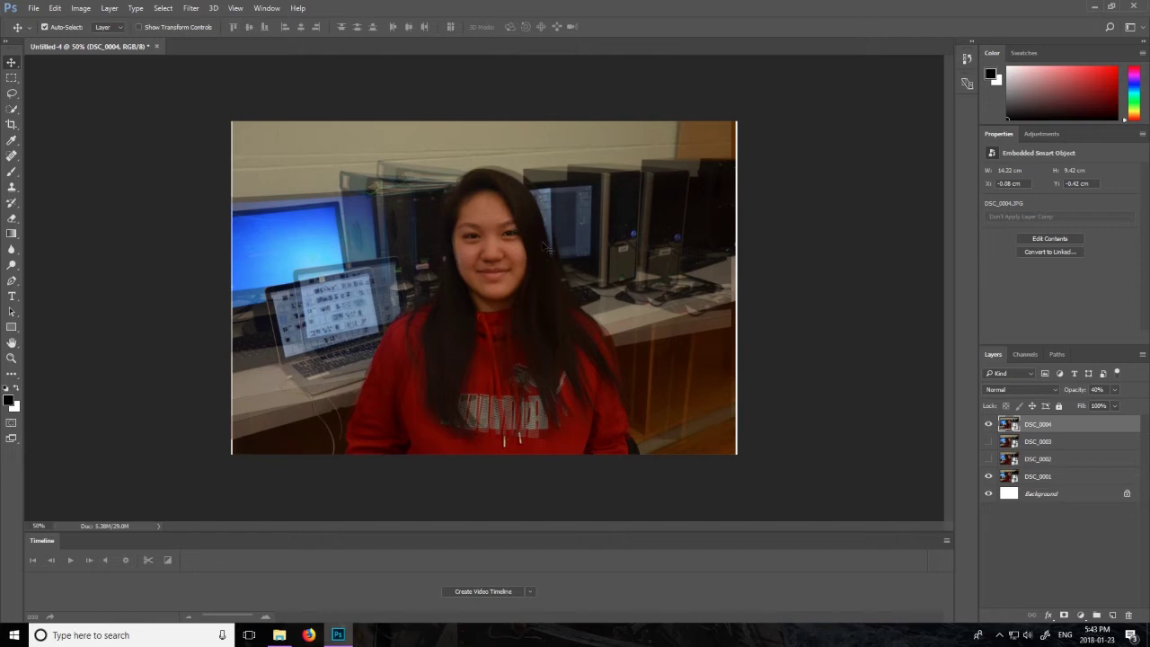
{"action": "key", "text": "Left"}
{"action": "left_click", "coordinate": [1105, 390]}
{"action": "type", "text": "100"}
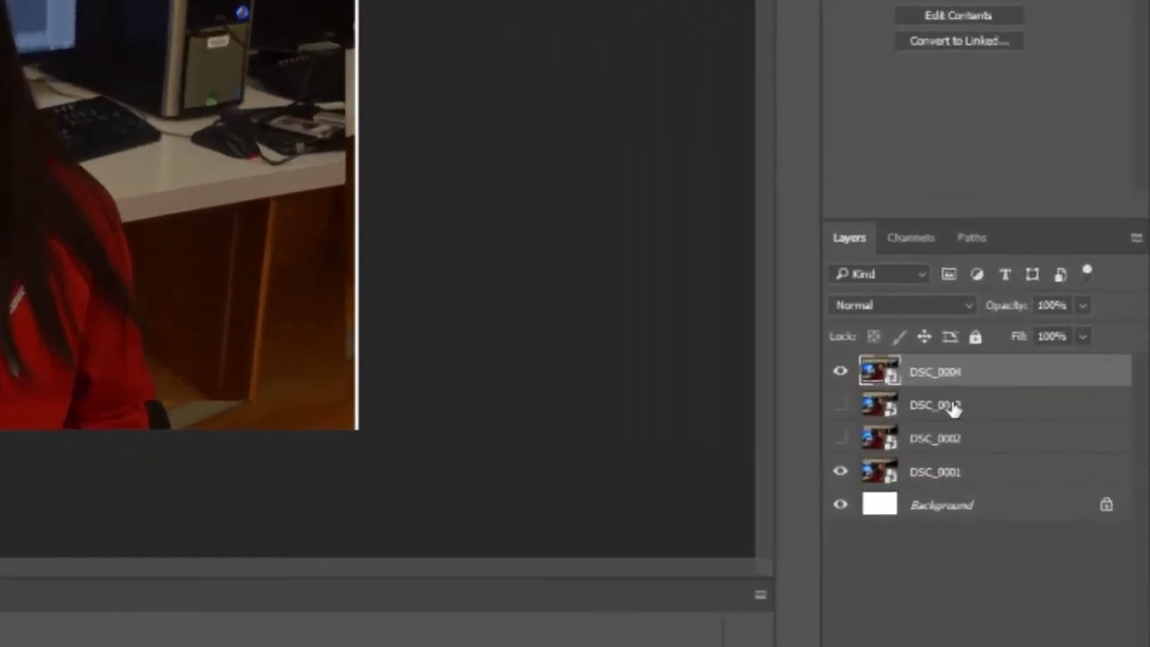
- Hide DSC_0004, show DSC_0003 and set its opacity to 40%
{"action": "left_click", "coordinate": [954, 406]}
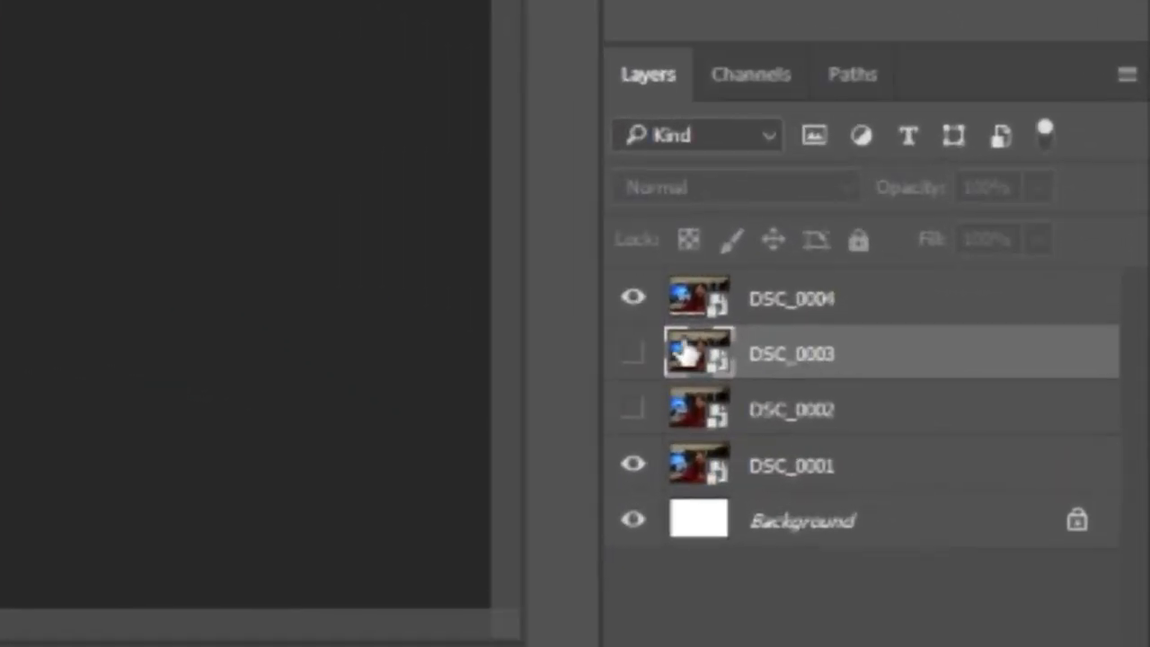
{"action": "left_click", "coordinate": [593, 285]}
{"action": "left_click", "coordinate": [593, 346]}
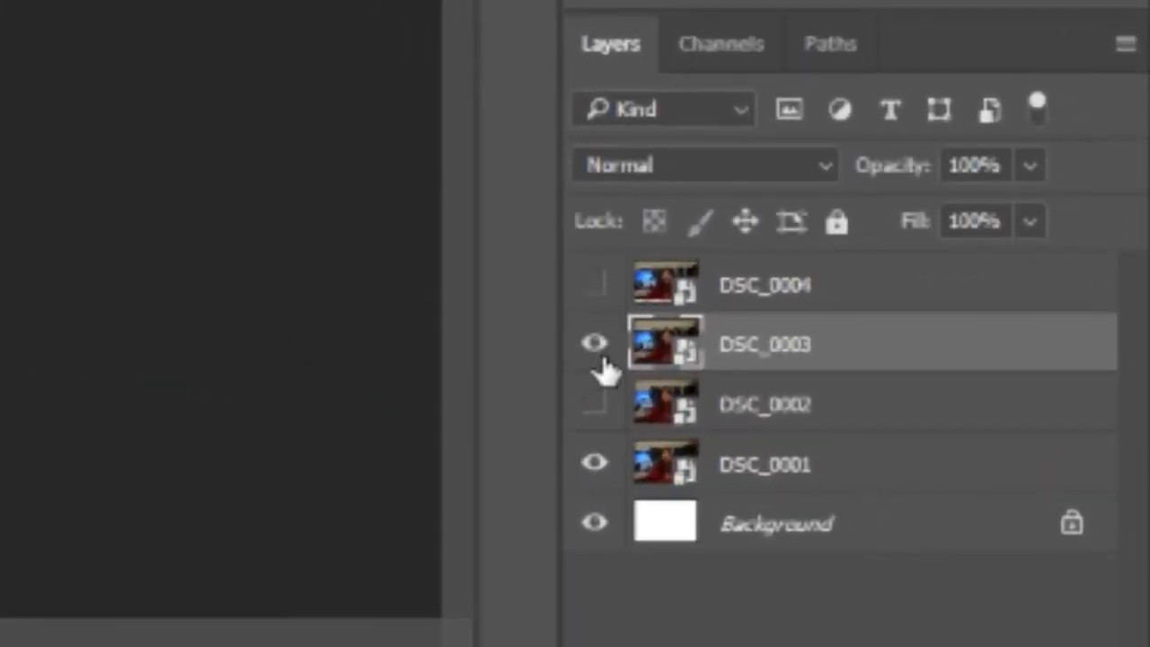
{"action": "left_click", "coordinate": [995, 164]}
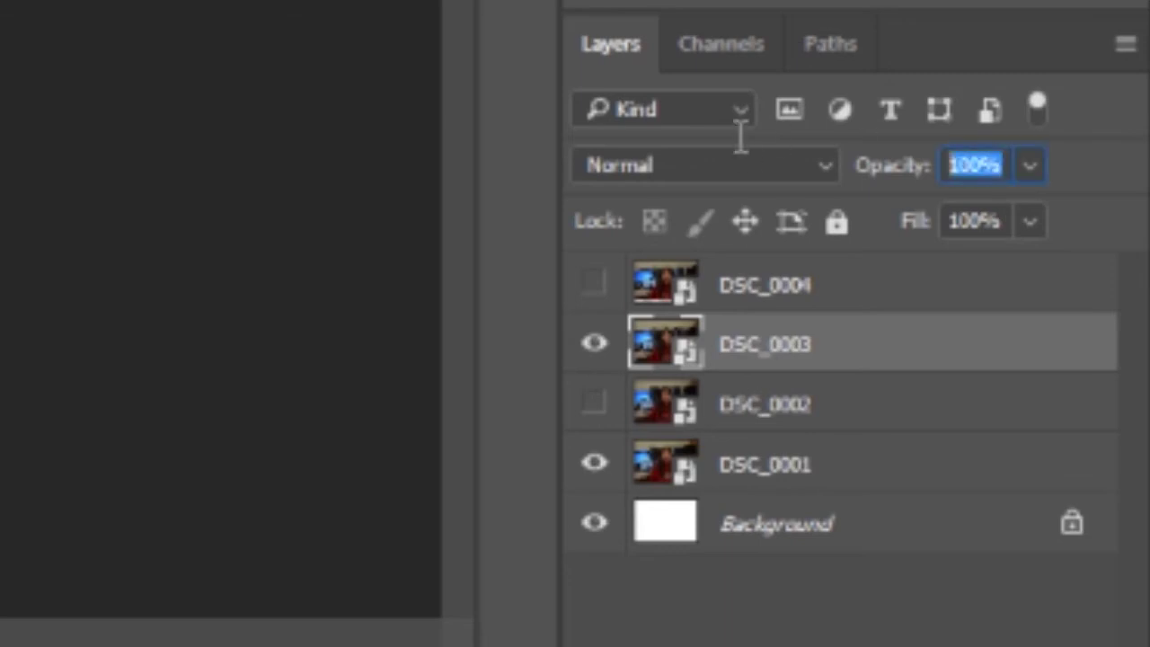
{"action": "type", "text": "40"}
{"action": "key", "text": "Return"}
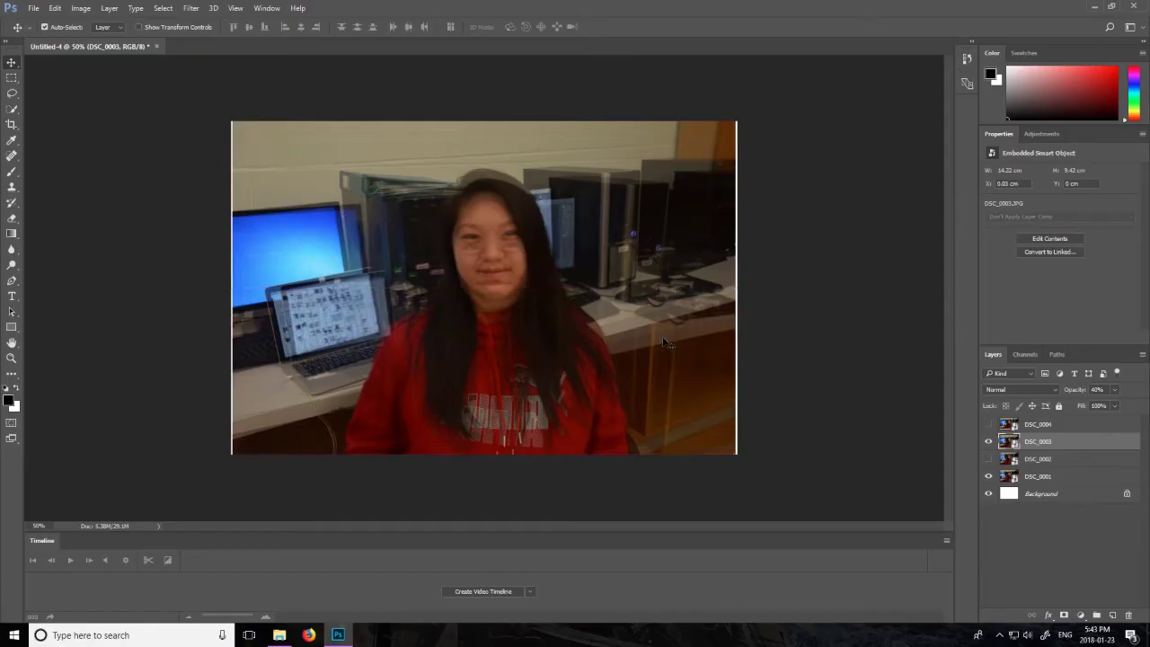
- Align DSC_0003 over DSC_0001 and restore its opacity to 100%
{"action": "mouse_move", "coordinate": [667, 341]}
{"action": "left_mouse_down"}
{"action": "mouse_move", "coordinate": [670, 296]}
{"action": "mouse_move", "coordinate": [663, 335]}
{"action": "left_mouse_up"}
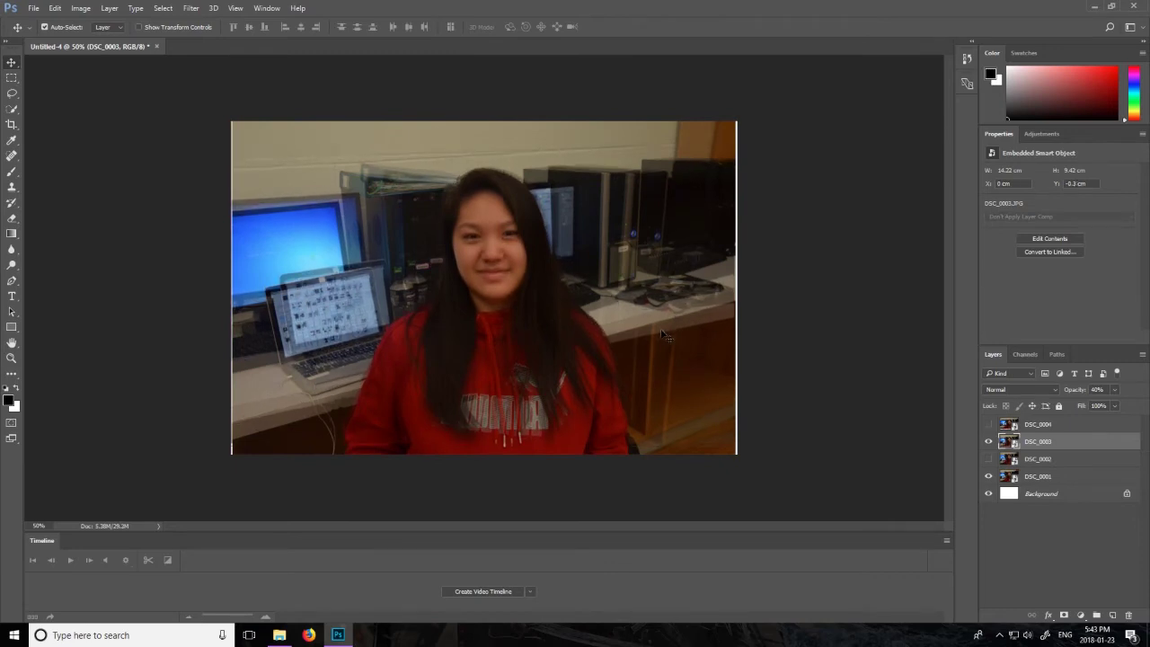
{"action": "left_click_drag", "start_coordinate": [663, 335], "coordinate": [663, 335]}
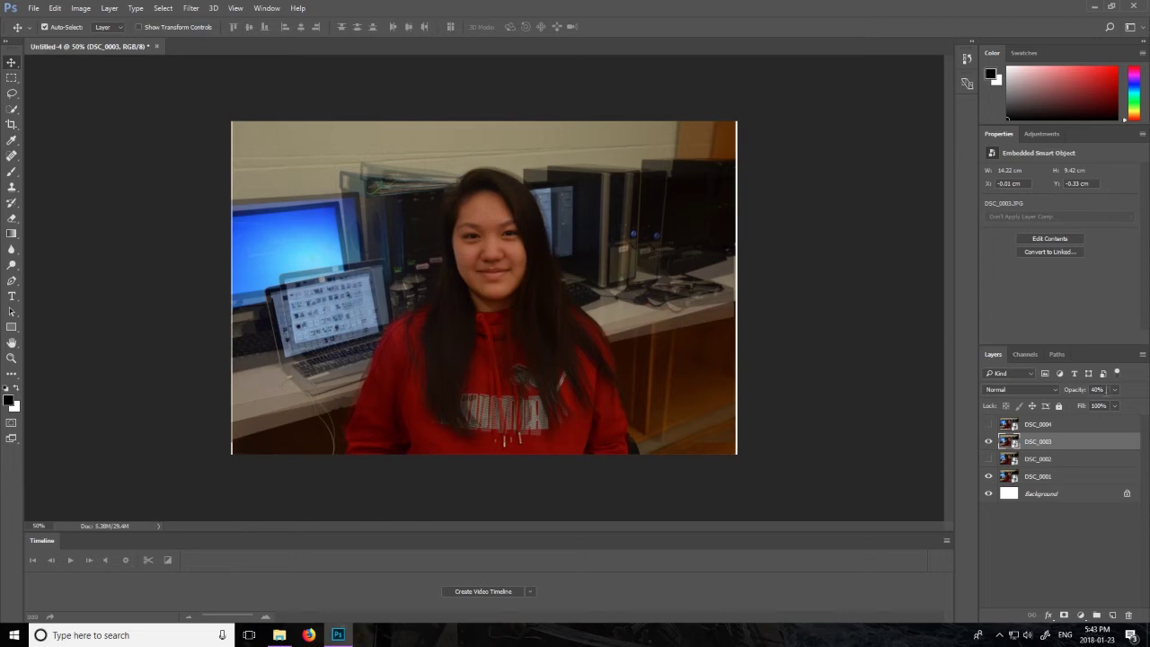
{"action": "left_click", "coordinate": [1101, 389]}
{"action": "type", "text": "100"}
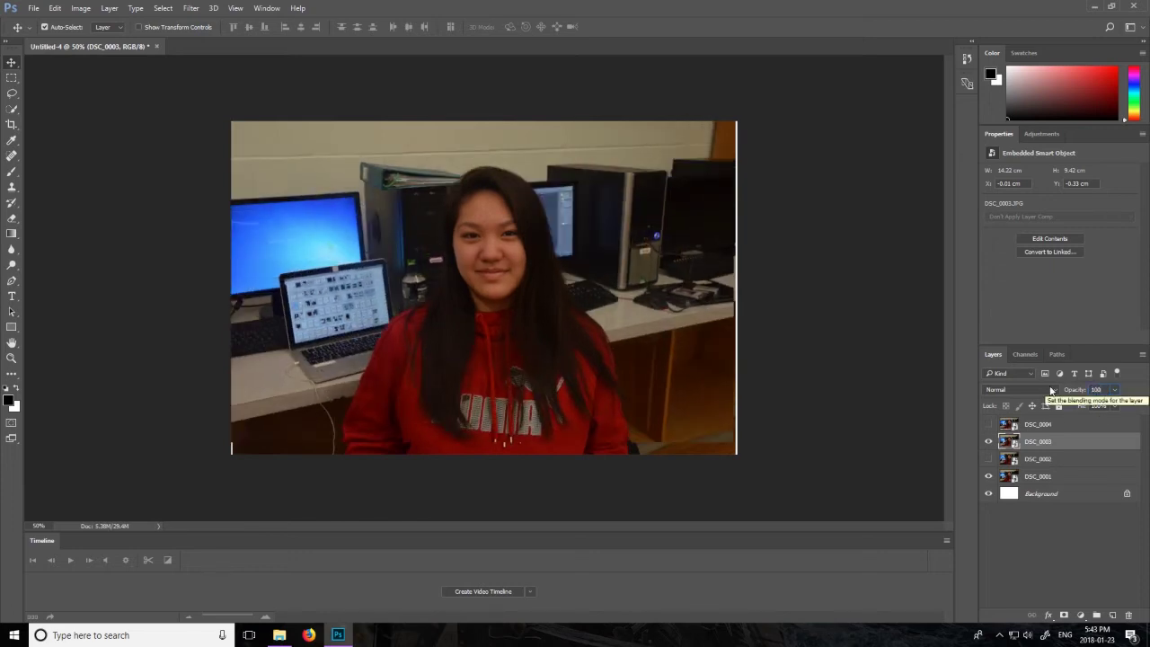
{"action": "key", "text": "Return"}
- Hide DSC_0003, show and select DSC_0002, and set its opacity to 40%
{"action": "left_click", "coordinate": [1043, 458]}
{"action": "left_click", "coordinate": [988, 458]}
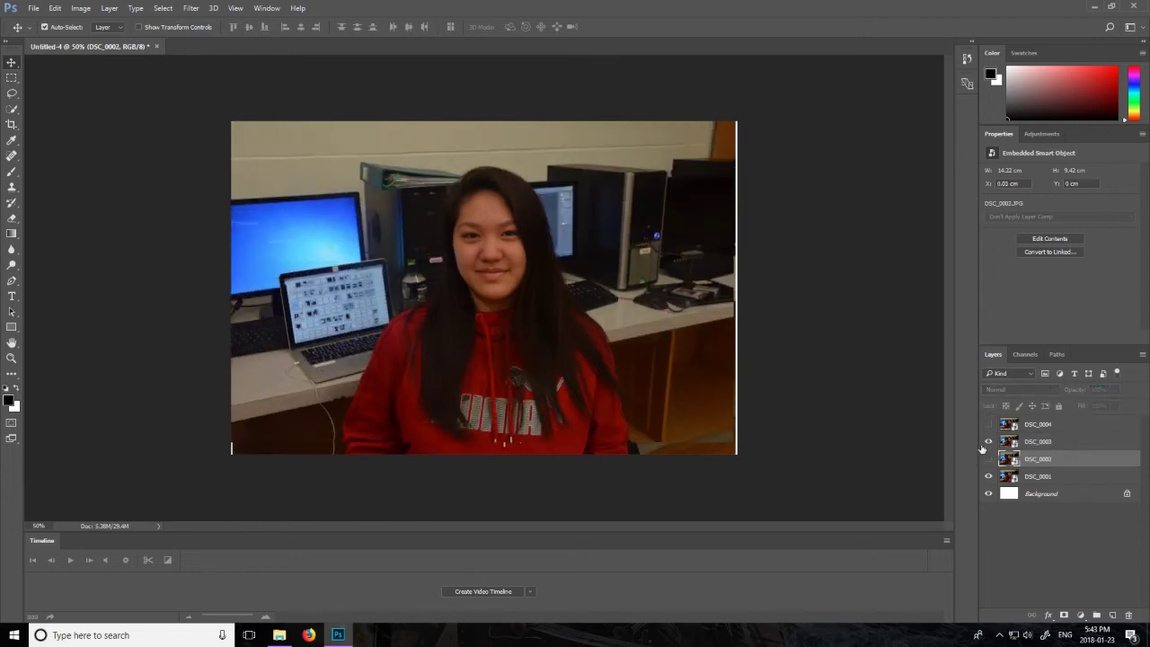
{"action": "left_click", "coordinate": [988, 441]}
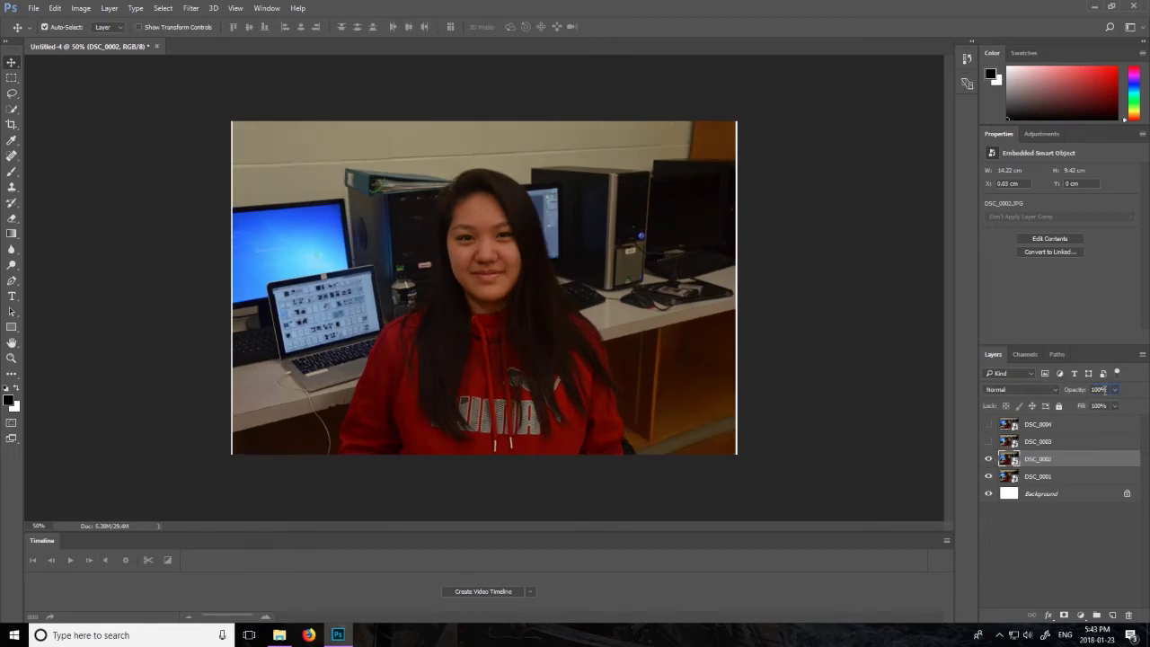
{"action": "left_click", "coordinate": [1100, 388]}
{"action": "type", "text": "40"}
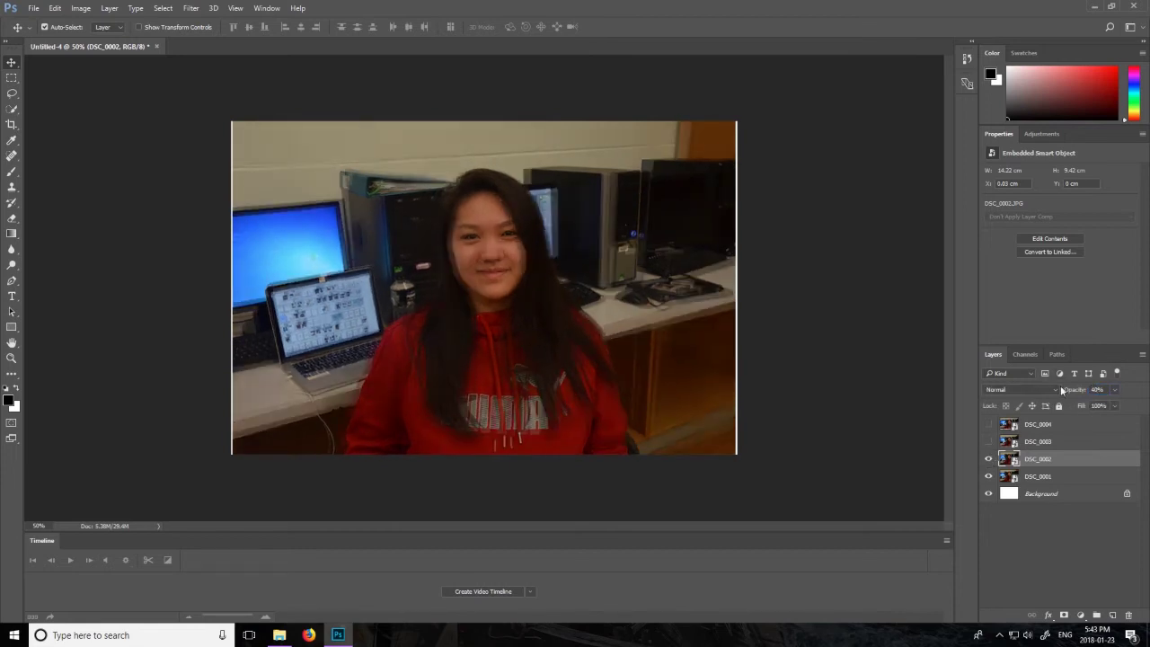
- Nudge DSC_0002 right and up into alignment and restore 100% opacity
{"action": "key", "text": "Right"}
{"action": "key", "text": "Right"}
{"action": "key", "text": "Right"}
{"action": "key", "text": "Right"}
{"action": "key", "text": "Right"}
{"action": "key", "text": "Right"}
{"action": "key", "text": "Right"}
{"action": "key", "text": "Right"}
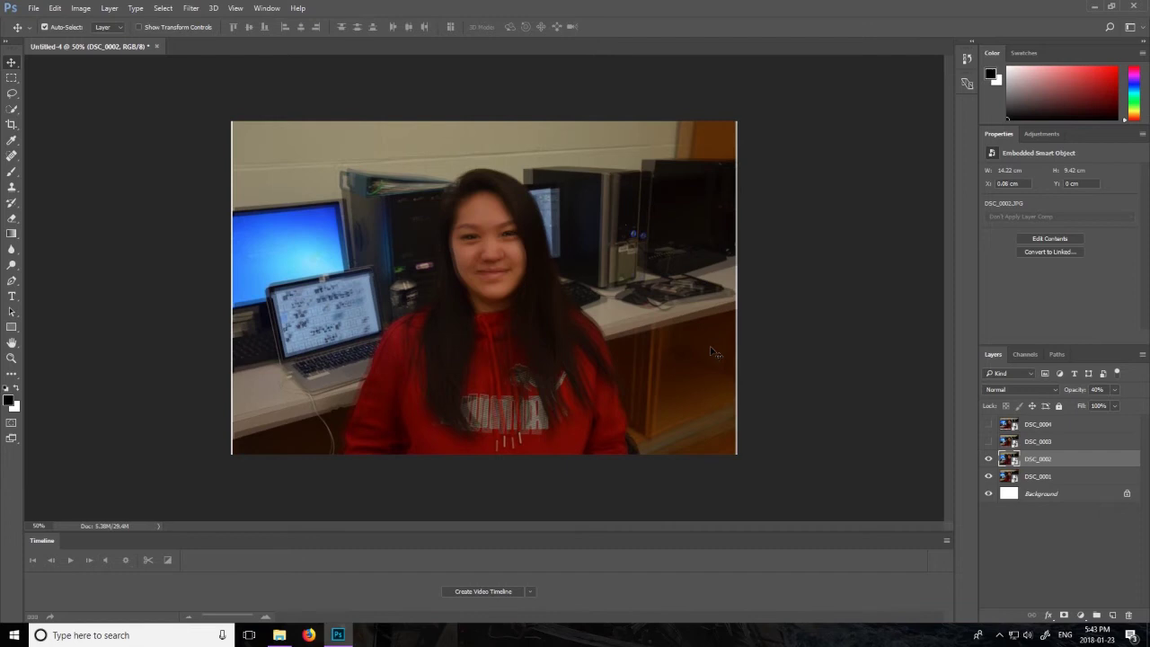
{"action": "key", "text": "Up"}
{"action": "key", "text": "Up"}
{"action": "key", "text": "Up"}
{"action": "key", "text": "Up"}
{"action": "key", "text": "Right"}
{"action": "key", "text": "Right"}
{"action": "key", "text": "Right"}
{"action": "key", "text": "Right"}
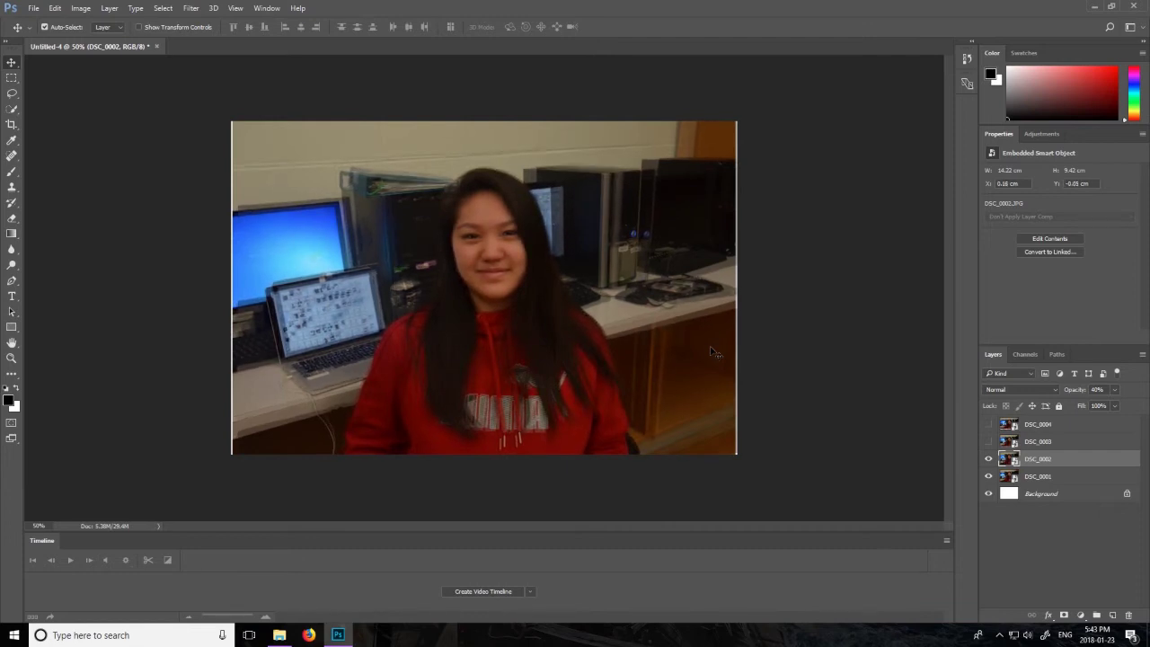
{"action": "key", "text": "Right"}
{"action": "key", "text": "Right"}
{"action": "type", "text": "100"}
{"action": "key", "text": "Return"}
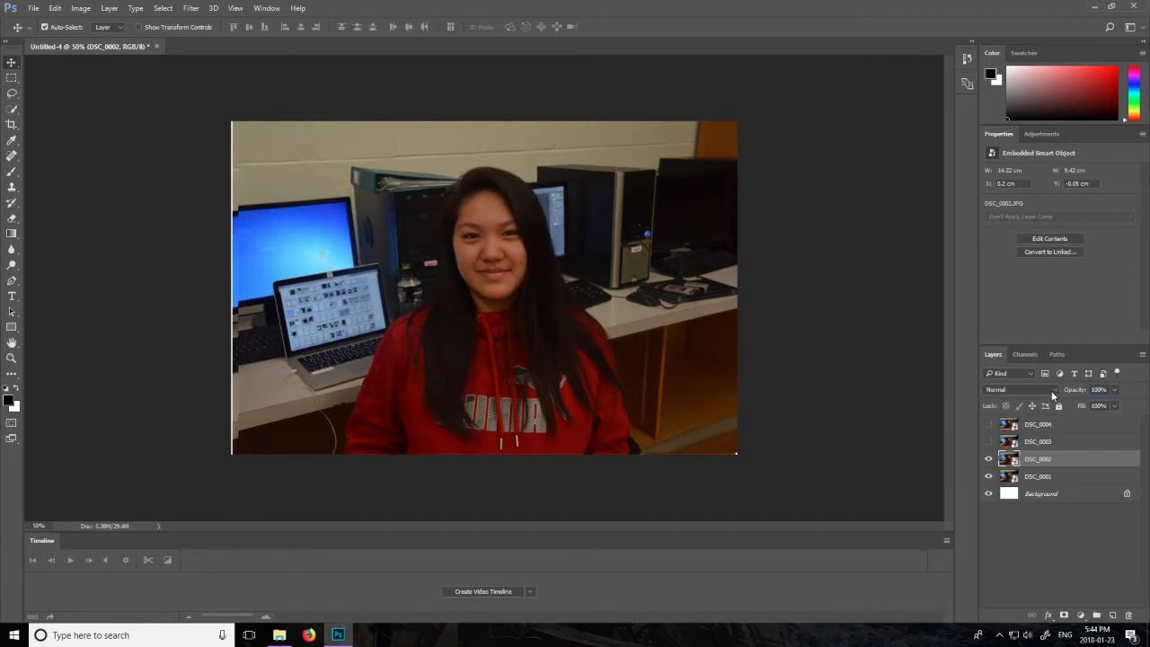
- Turn the DSC_0003 and DSC_0004 layers back on and select DSC_0001
{"action": "left_click", "coordinate": [1044, 439]}
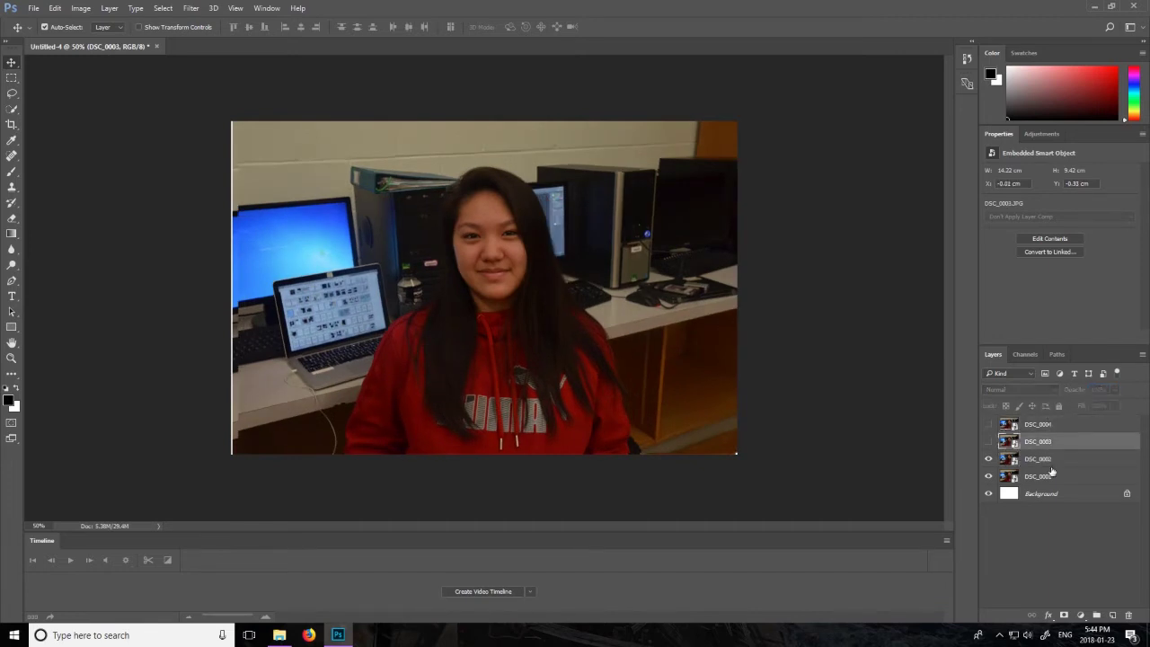
{"action": "left_click", "coordinate": [1051, 463]}
{"action": "left_click", "coordinate": [1043, 476]}
{"action": "left_click", "coordinate": [988, 441]}
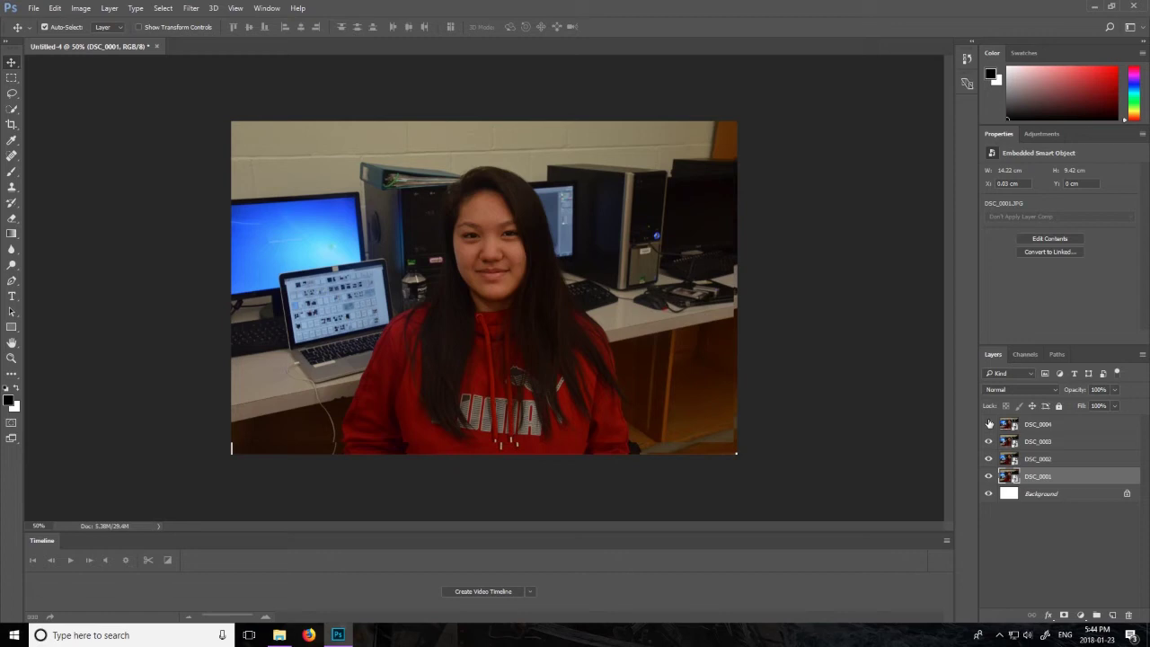
{"action": "left_click", "coordinate": [988, 423]}
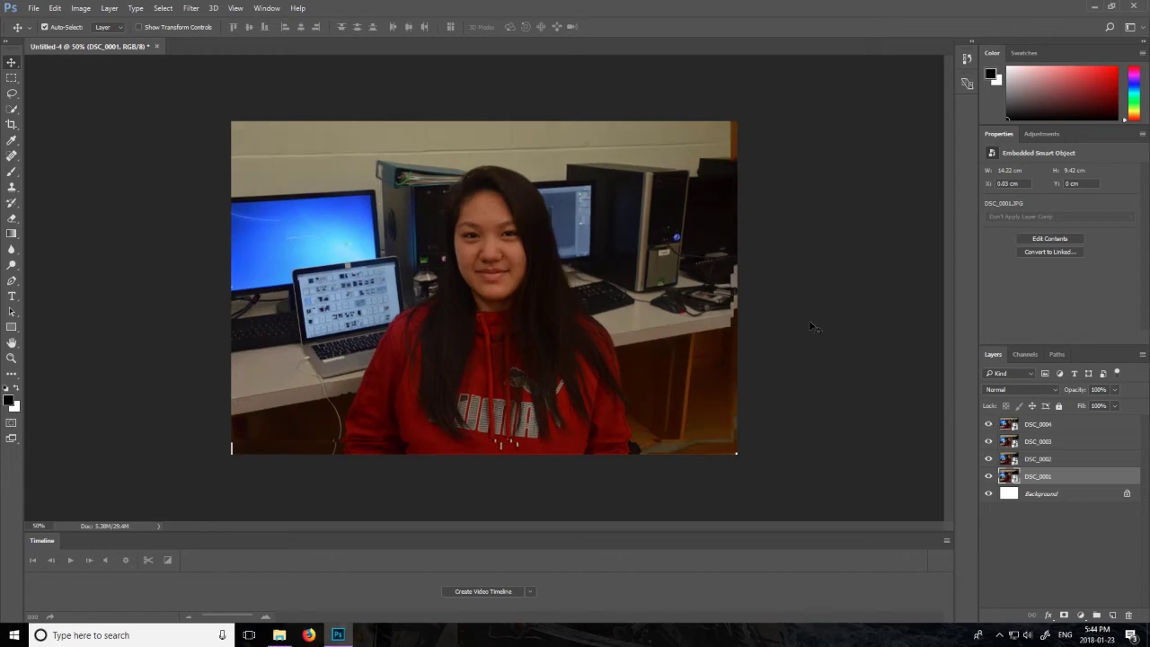
{"action": "left_click", "coordinate": [267, 8]}
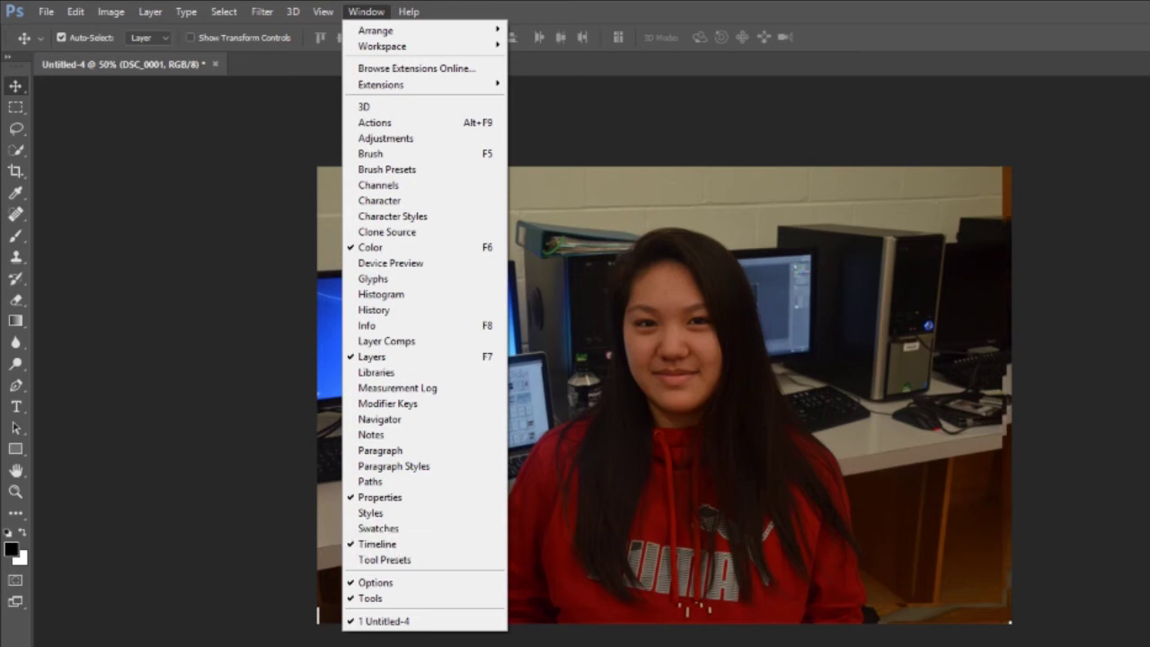
- Create a video timeline from the four photo layers and scroll through the tracks
{"action": "key", "text": "Escape"}
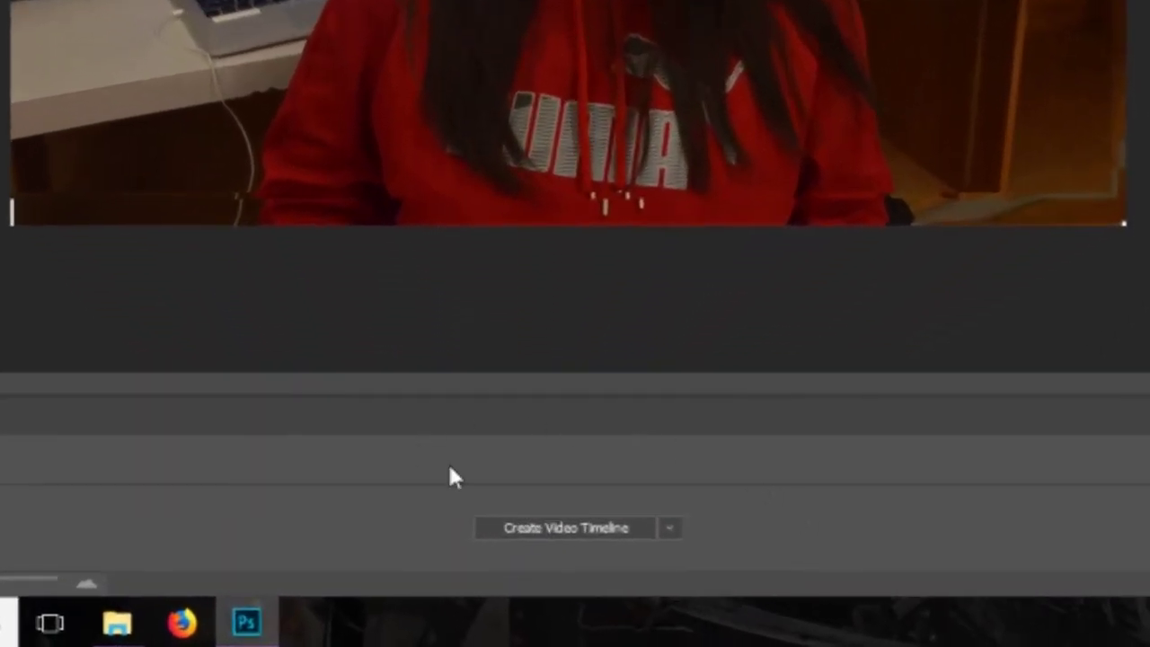
{"action": "left_click", "coordinate": [545, 530]}
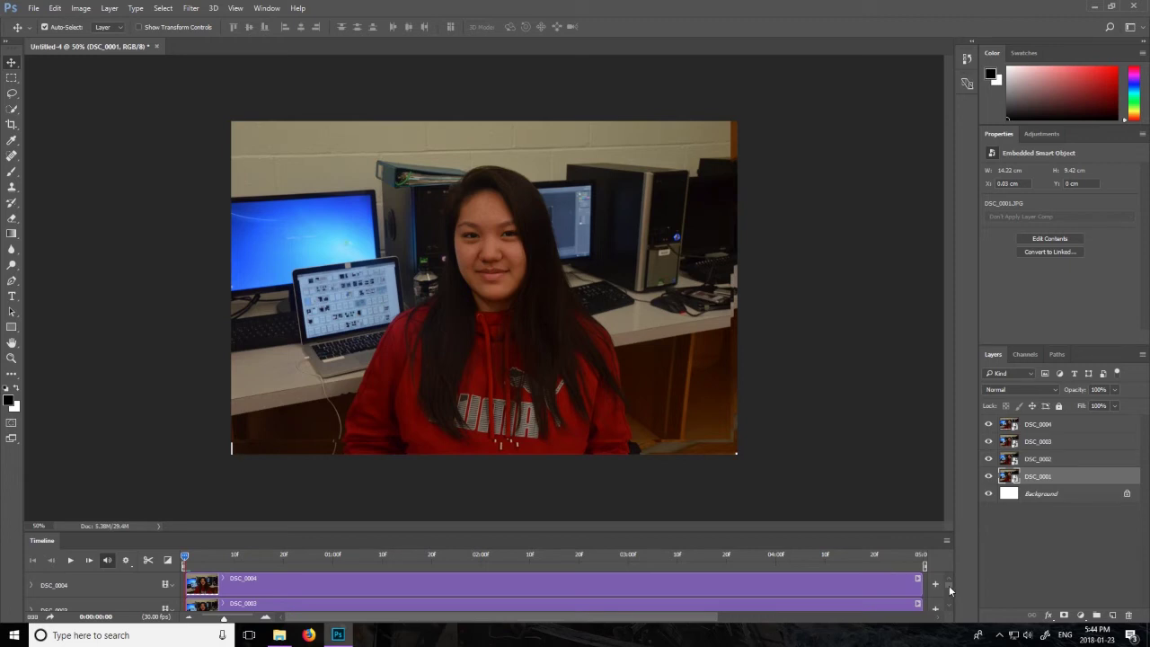
{"action": "mouse_move", "coordinate": [949, 584]}
{"action": "left_mouse_down"}
{"action": "mouse_move", "coordinate": [951, 615]}
{"action": "mouse_move", "coordinate": [957, 581]}
{"action": "left_mouse_up"}
{"action": "left_click_drag", "start_coordinate": [951, 589], "coordinate": [950, 593]}
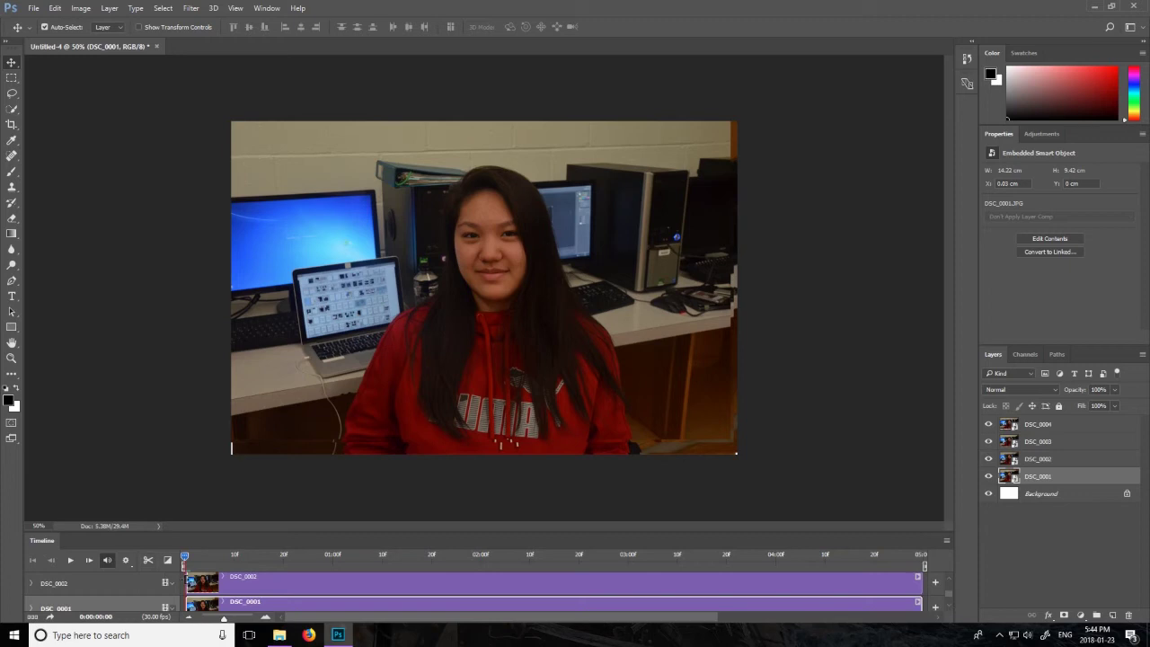
- Delay the DSC_0002 clip by five frames and start DSC_0004 around frame 15
{"action": "left_click", "coordinate": [186, 577]}
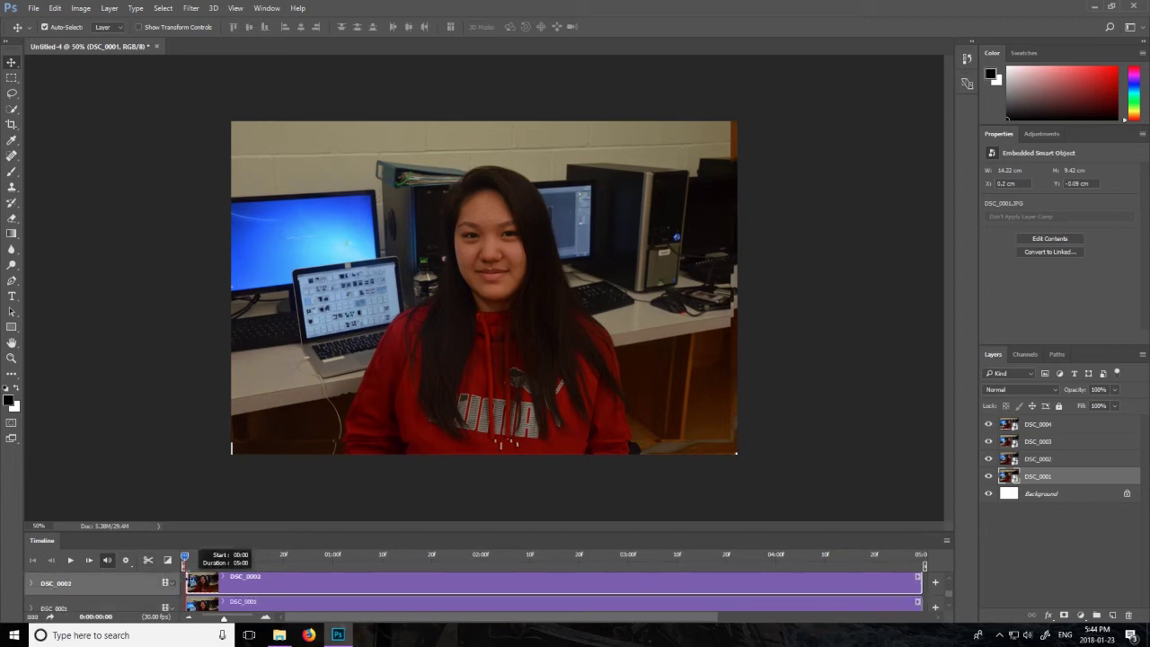
{"action": "left_click_drag", "start_coordinate": [187, 580], "coordinate": [233, 586]}
{"action": "scroll", "coordinate": [321, 589], "scroll_direction": "up", "scroll_amount": 1}
{"action": "scroll", "coordinate": [232, 588], "scroll_direction": "down", "scroll_amount": 1}
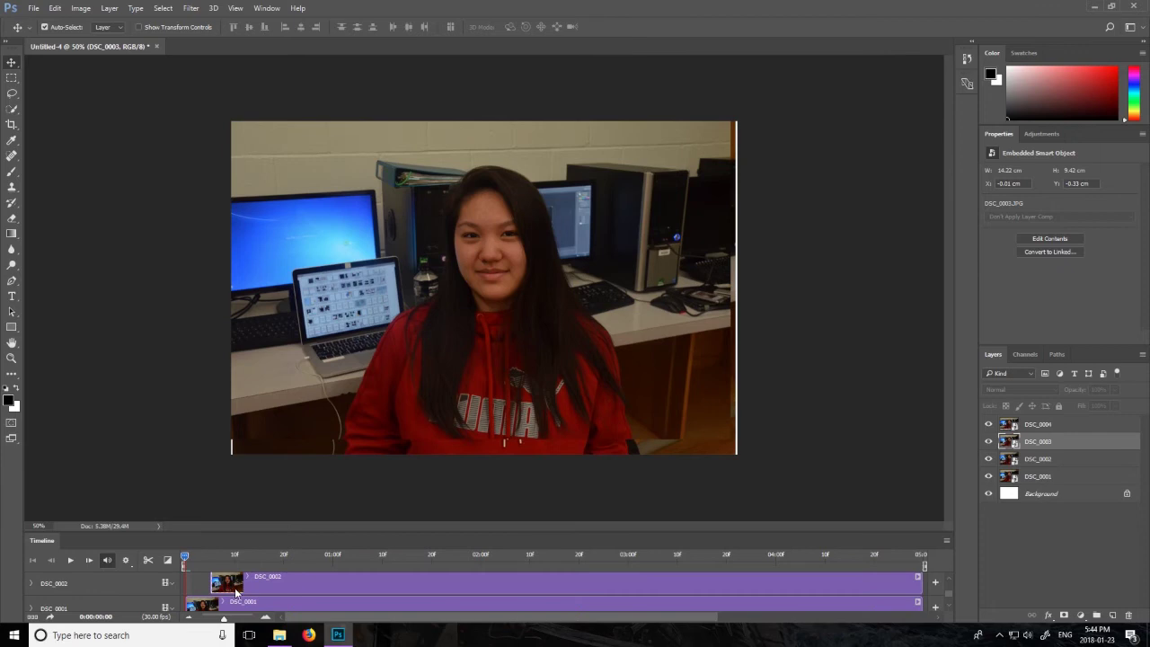
{"action": "scroll", "coordinate": [236, 592], "scroll_direction": "up", "scroll_amount": 2}
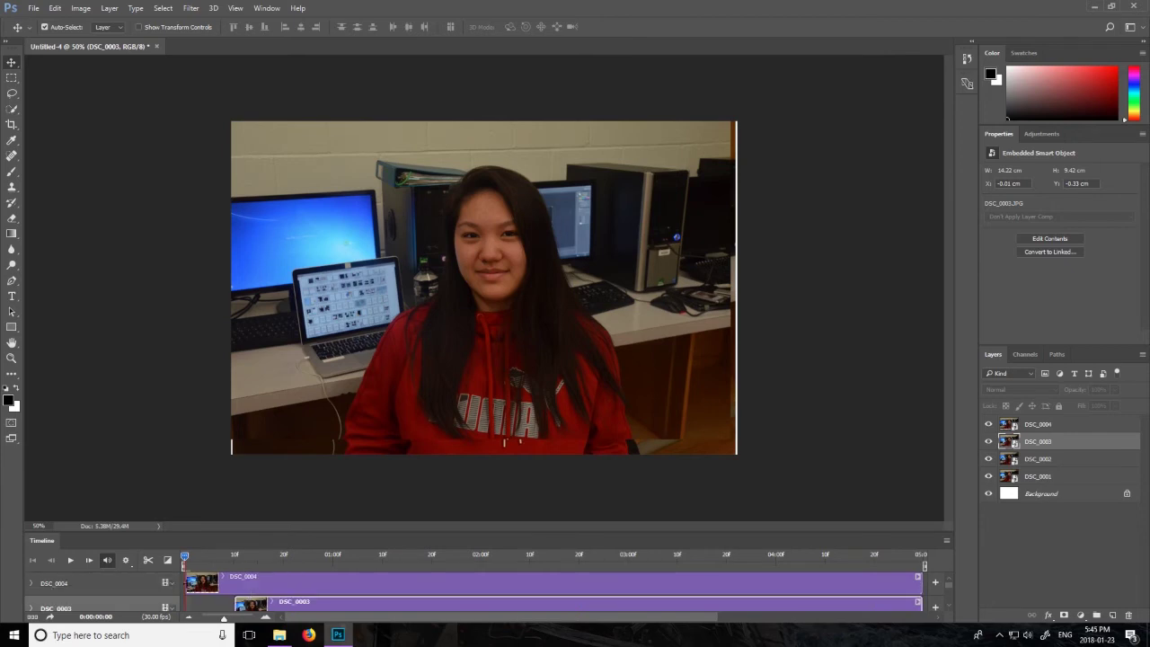
{"action": "left_click_drag", "start_coordinate": [186, 582], "coordinate": [257, 583]}
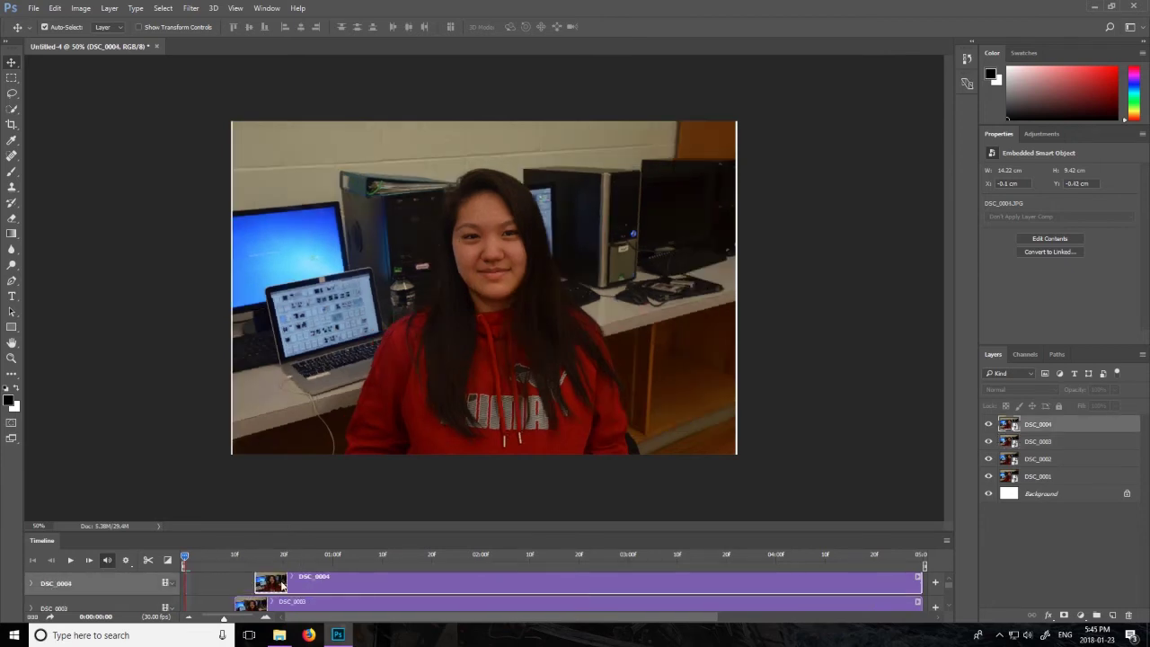
{"action": "scroll", "coordinate": [252, 579], "scroll_direction": "up", "scroll_amount": 1}
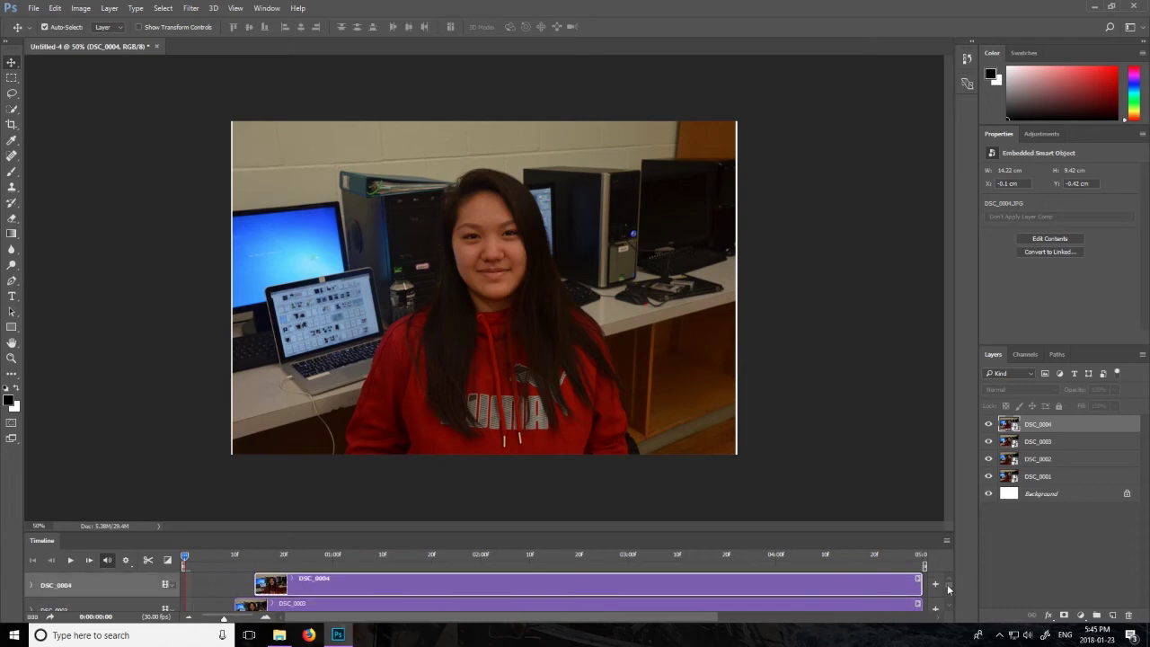
{"action": "scroll", "coordinate": [947, 589], "scroll_direction": "down", "scroll_amount": 2}
{"action": "scroll", "coordinate": [950, 588], "scroll_direction": "up", "scroll_amount": 2}
- Trim DSC_0004 to end at 00:21, DSC_0003 at frame 27, and shorten DSC_0002 and DSC_0001
{"action": "left_click_drag", "start_coordinate": [920, 582], "coordinate": [288, 584]}
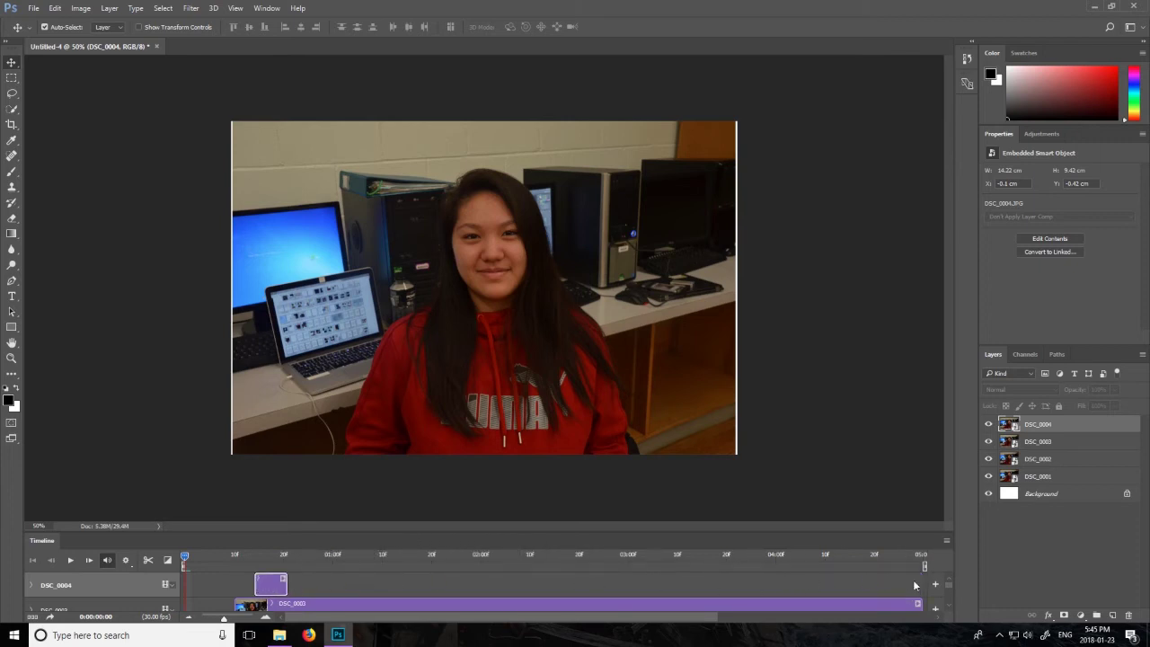
{"action": "scroll", "coordinate": [949, 589], "scroll_direction": "down", "scroll_amount": 1}
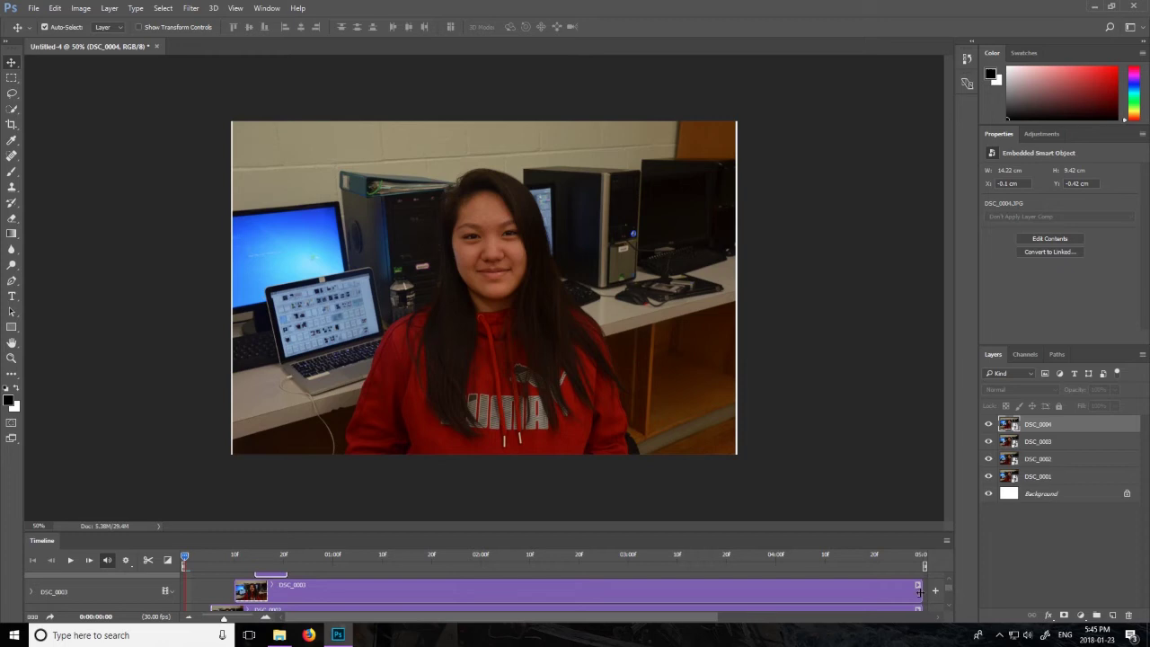
{"action": "left_click_drag", "start_coordinate": [919, 590], "coordinate": [308, 588]}
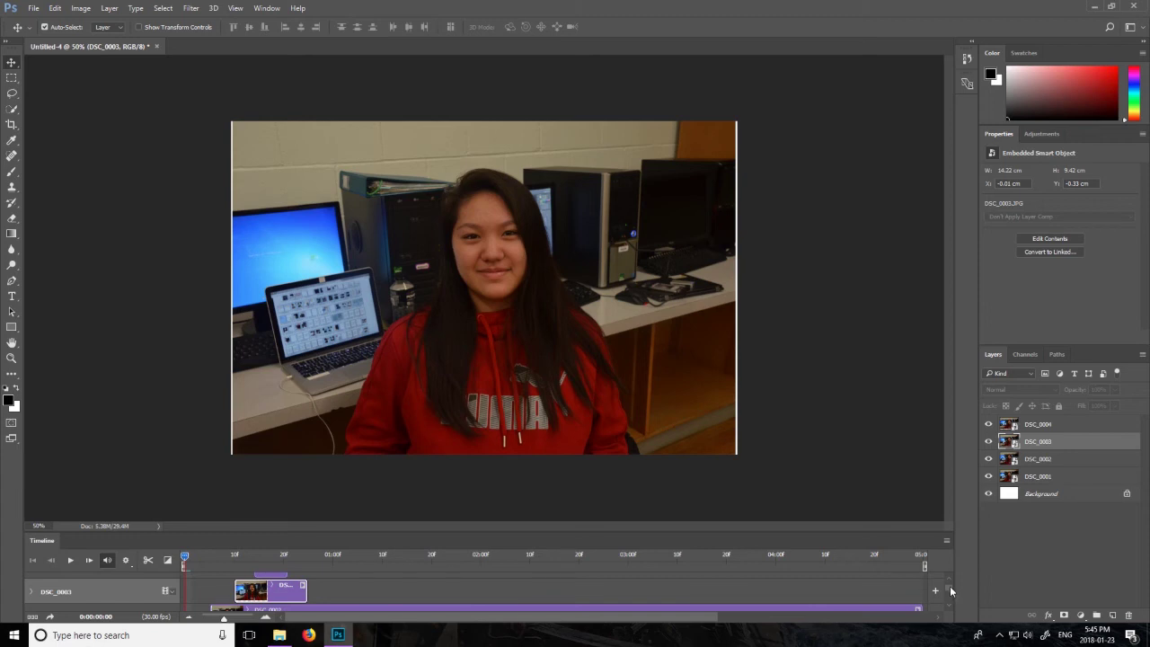
{"action": "scroll", "coordinate": [950, 586], "scroll_direction": "down", "scroll_amount": 2}
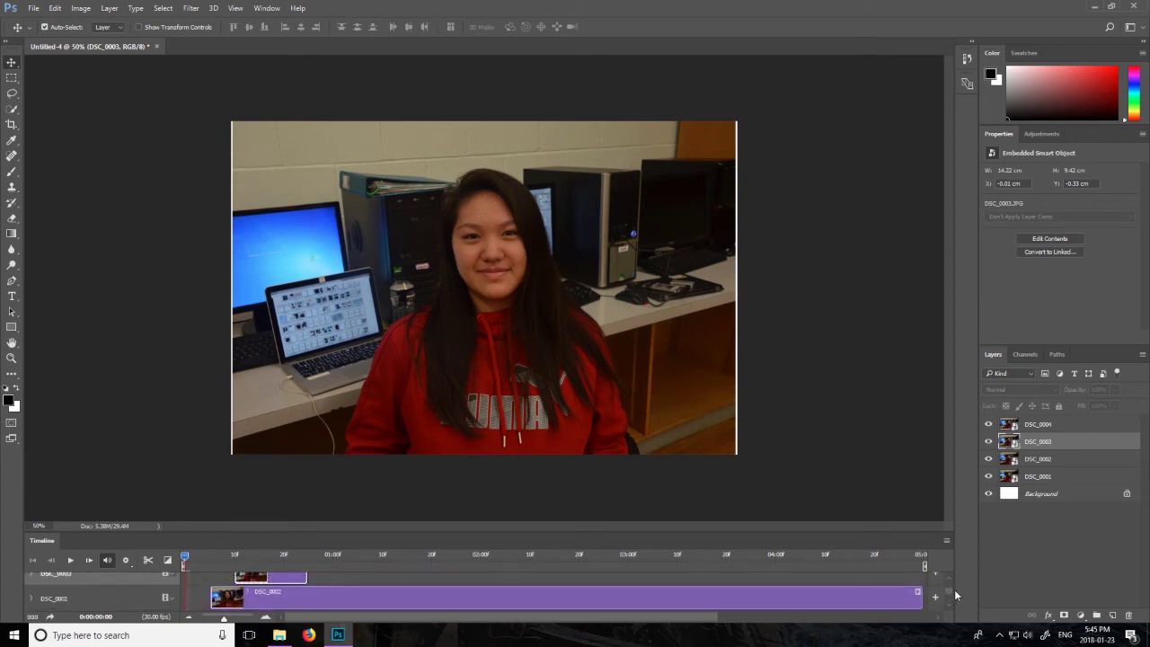
{"action": "left_click_drag", "start_coordinate": [919, 598], "coordinate": [334, 600]}
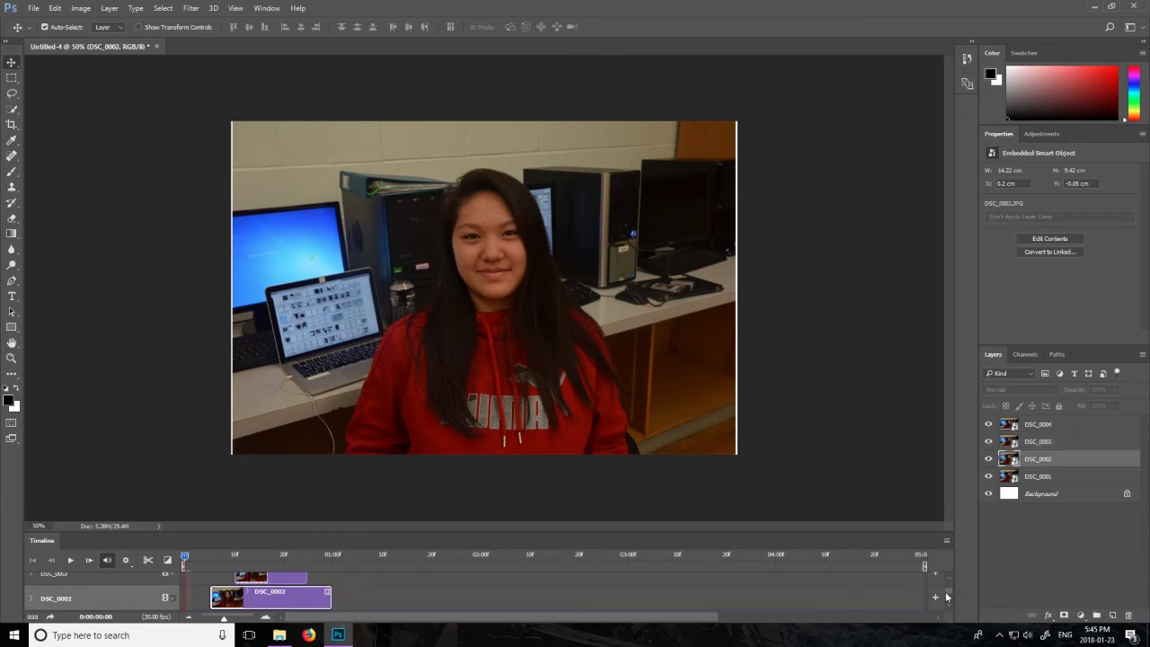
{"action": "scroll", "coordinate": [946, 596], "scroll_direction": "down", "scroll_amount": 1}
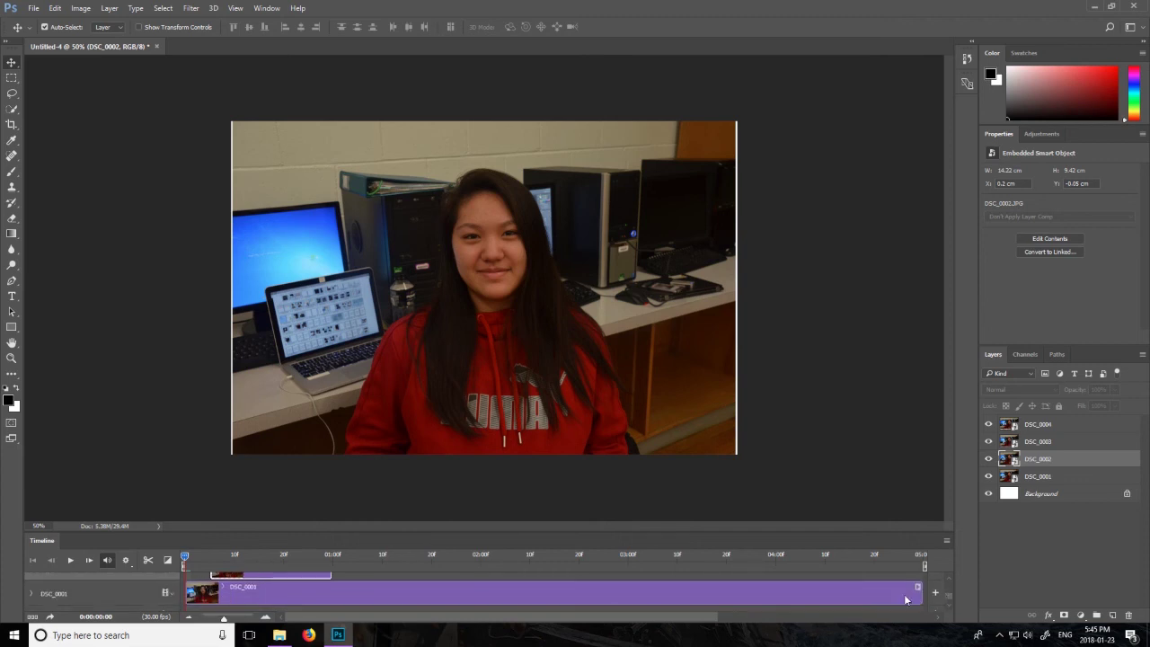
{"action": "left_click_drag", "start_coordinate": [919, 595], "coordinate": [329, 590]}
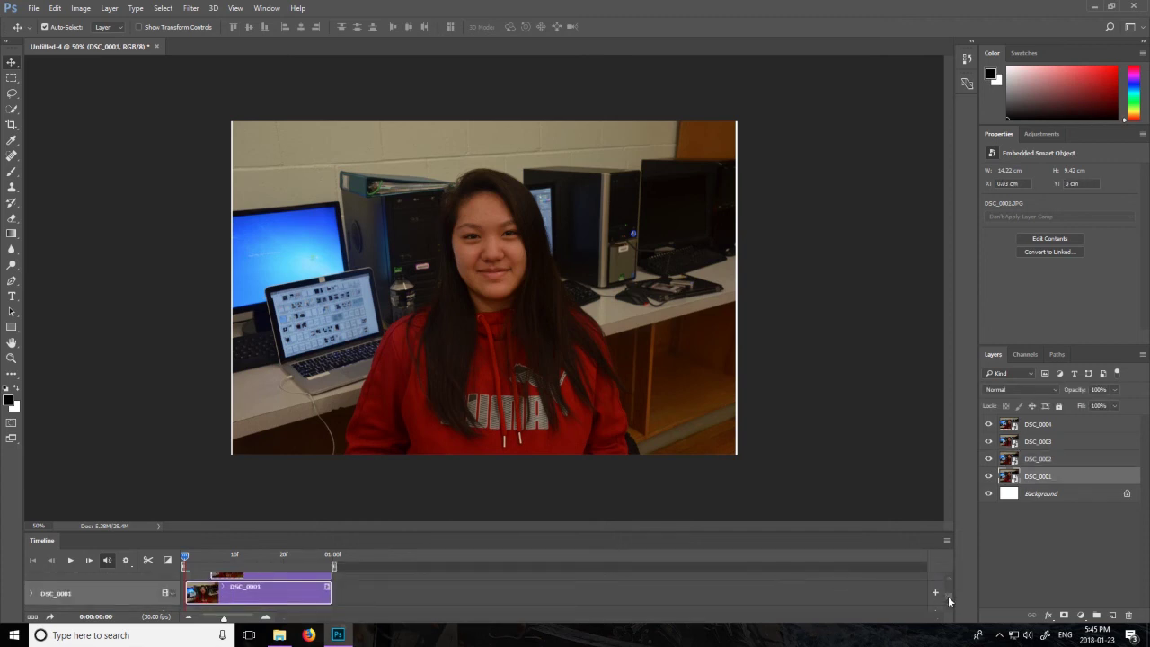
{"action": "scroll", "coordinate": [949, 596], "scroll_direction": "up", "scroll_amount": 3}
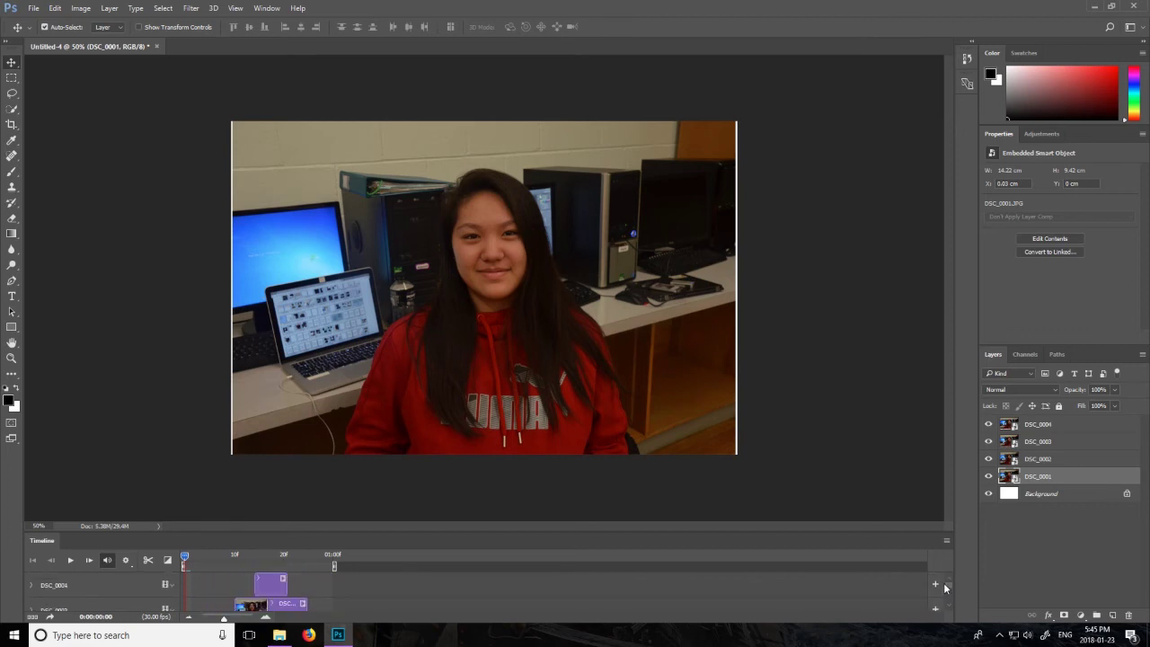
{"action": "scroll", "coordinate": [946, 589], "scroll_direction": "down", "scroll_amount": 2}
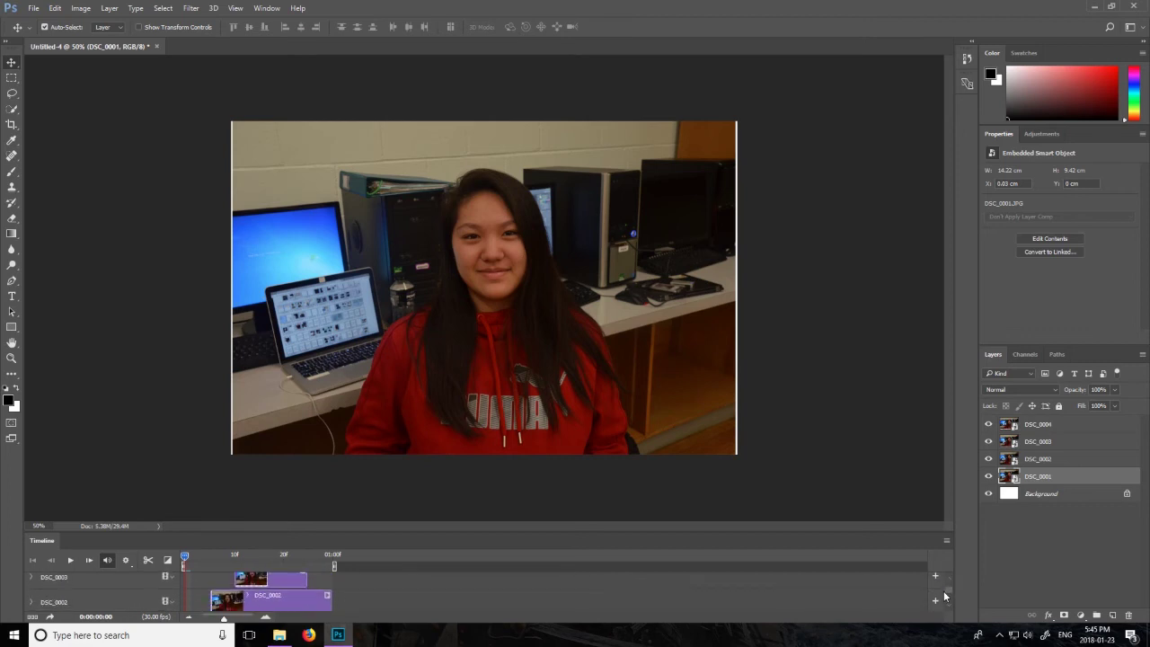
{"action": "scroll", "coordinate": [944, 600], "scroll_direction": "down", "scroll_amount": 1}
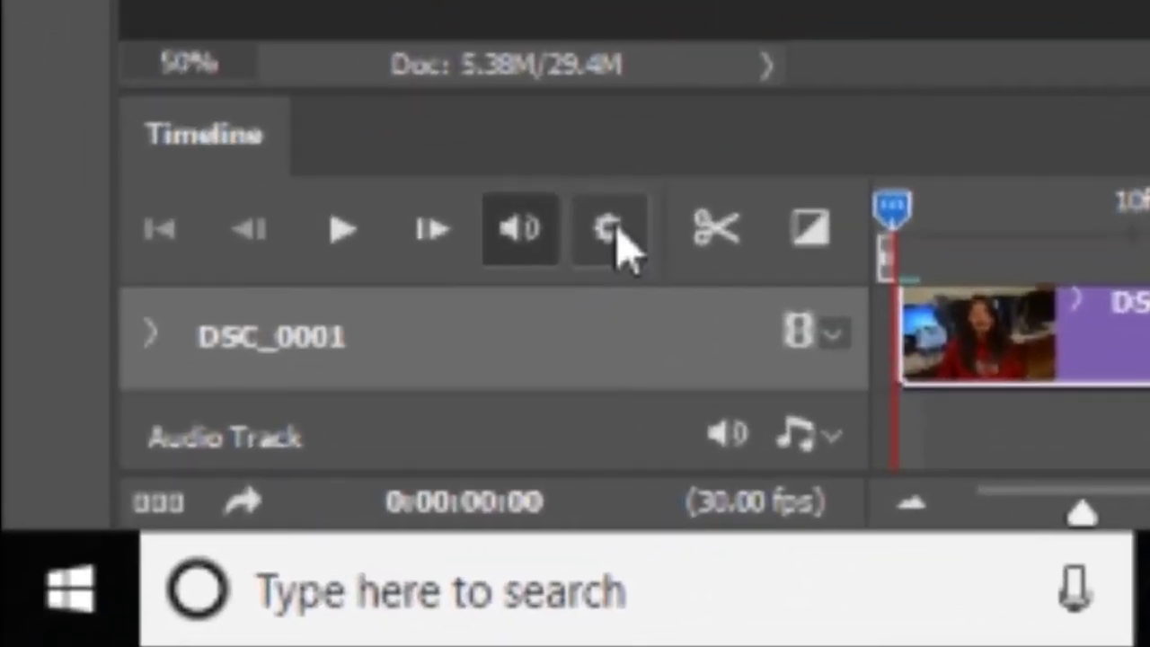
- Enable Loop Playback in the timeline settings and preview the animation once
{"action": "left_click", "coordinate": [406, 374]}
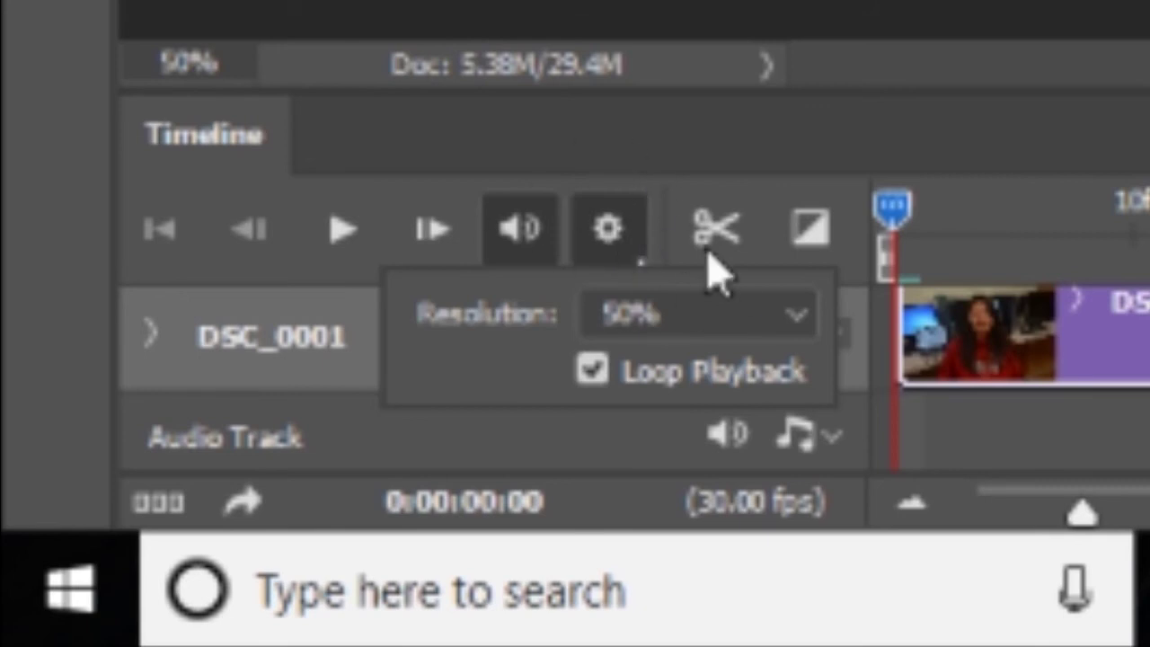
{"action": "left_click", "coordinate": [591, 377]}
{"action": "left_click", "coordinate": [591, 378]}
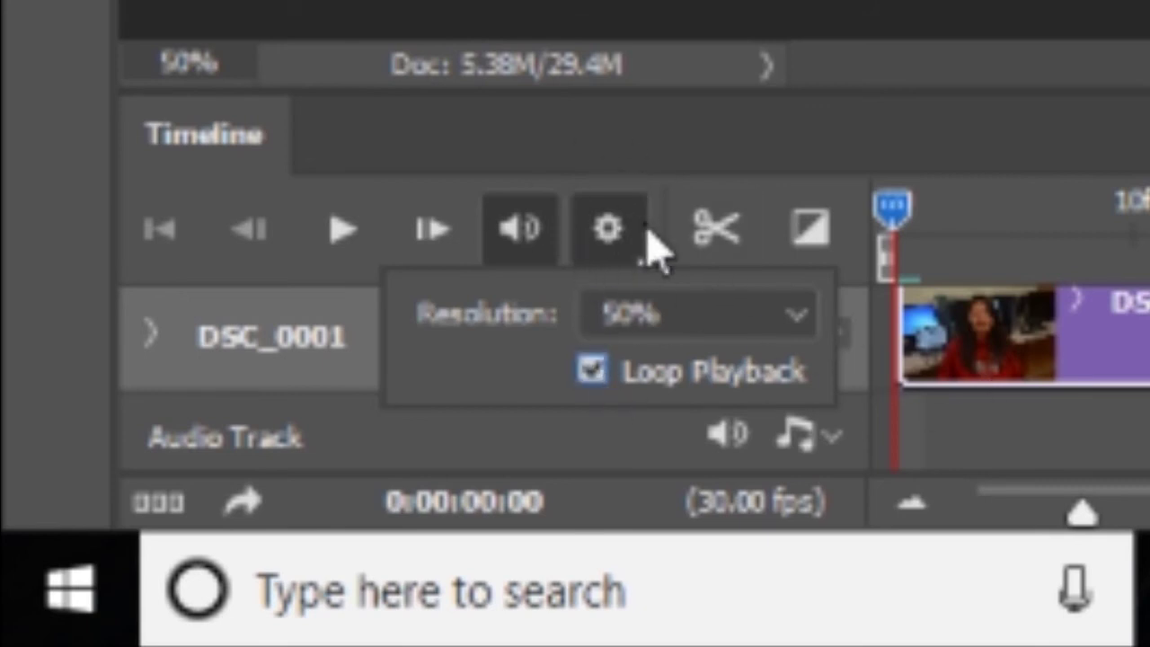
{"action": "left_click", "coordinate": [607, 256]}
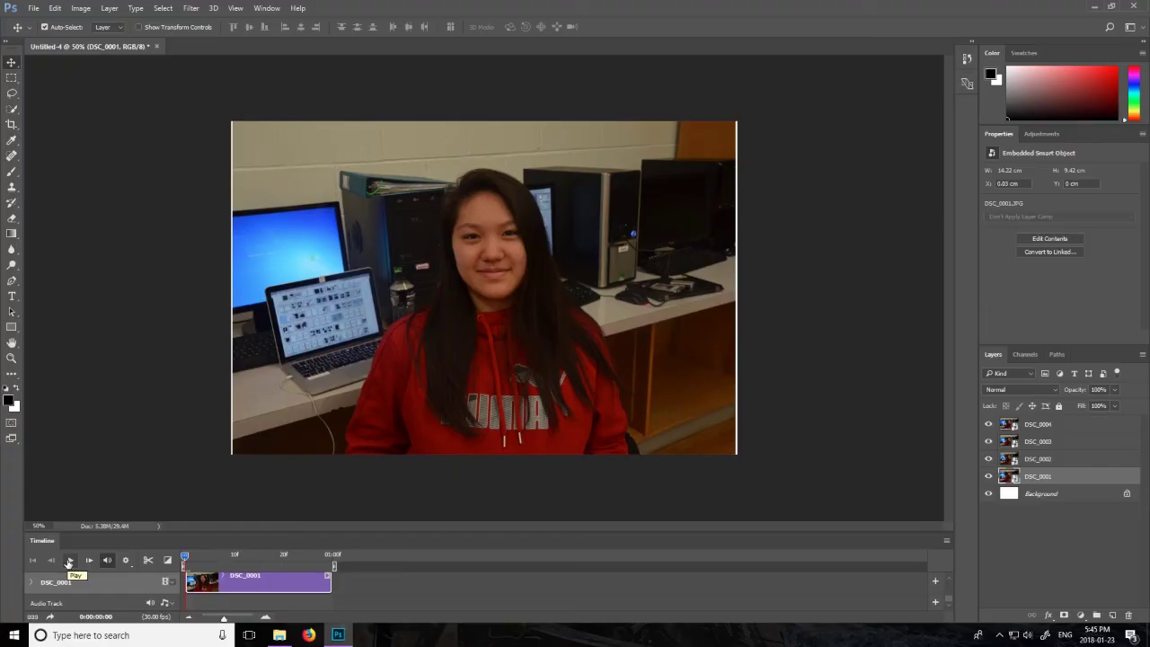
{"action": "left_click", "coordinate": [68, 561]}
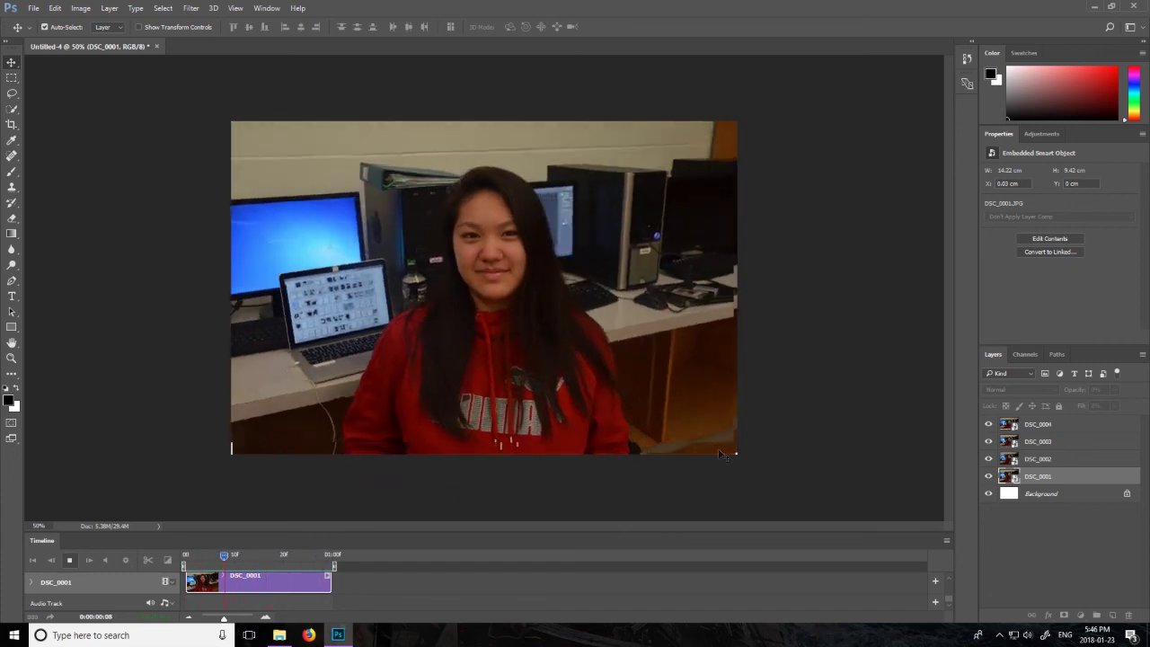
{"action": "left_click", "coordinate": [69, 561]}
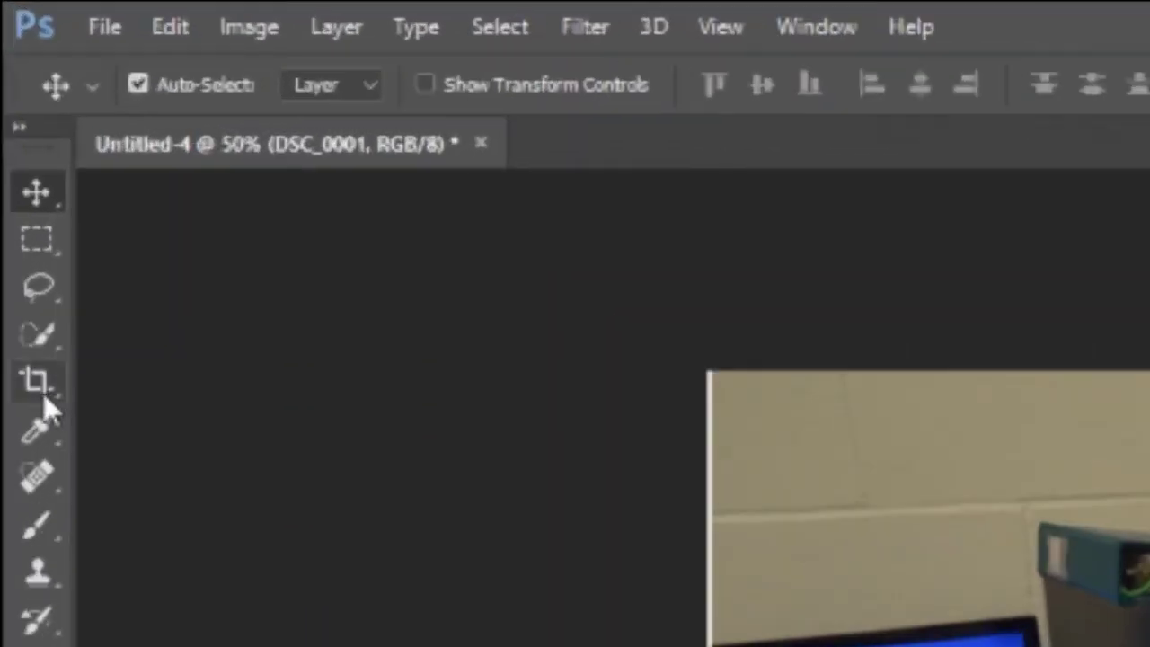
- Crop the canvas by pulling the top, right, bottom and left edges in around the girl
{"action": "left_click", "coordinate": [11, 124]}
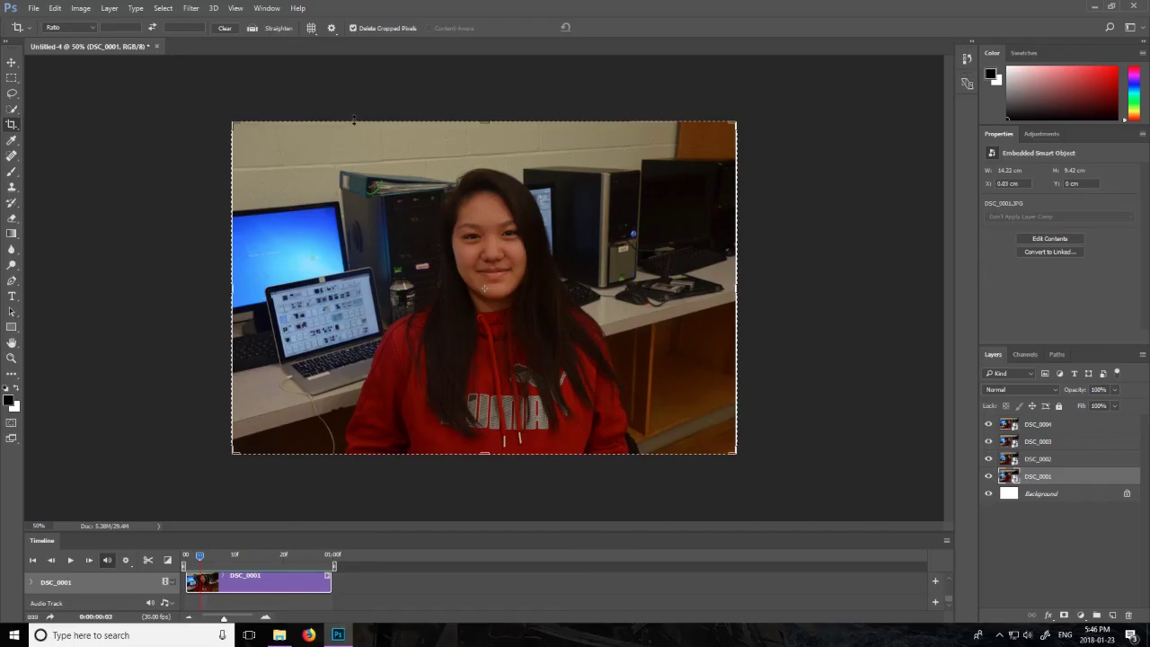
{"action": "left_click_drag", "start_coordinate": [354, 119], "coordinate": [360, 138]}
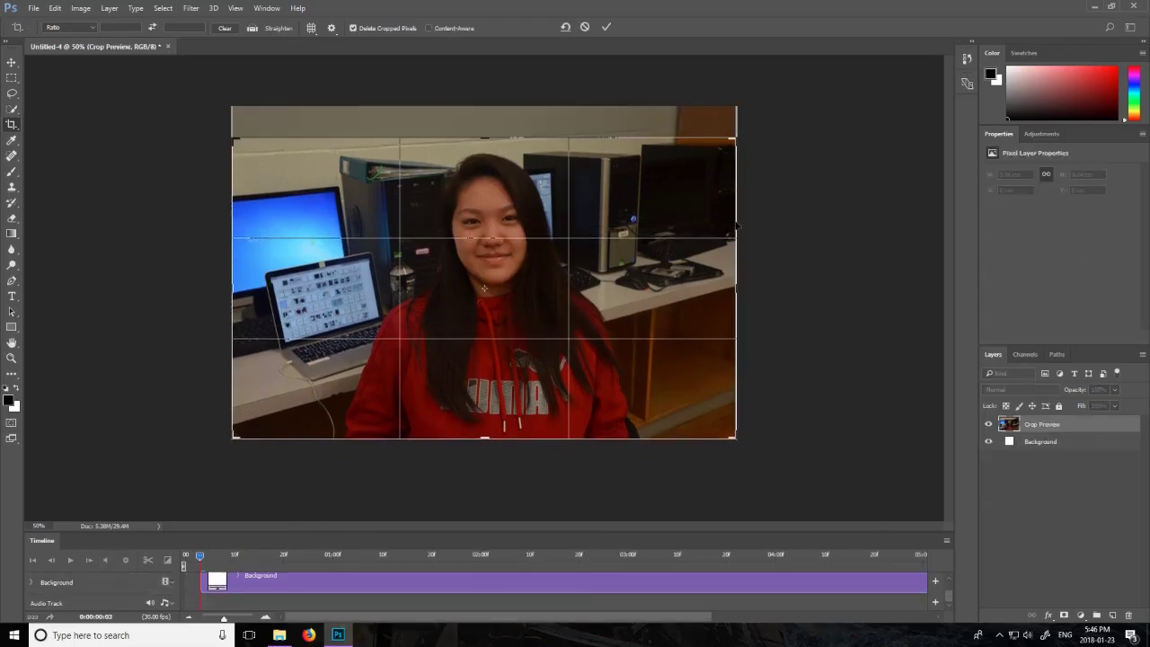
{"action": "left_click_drag", "start_coordinate": [736, 228], "coordinate": [706, 225]}
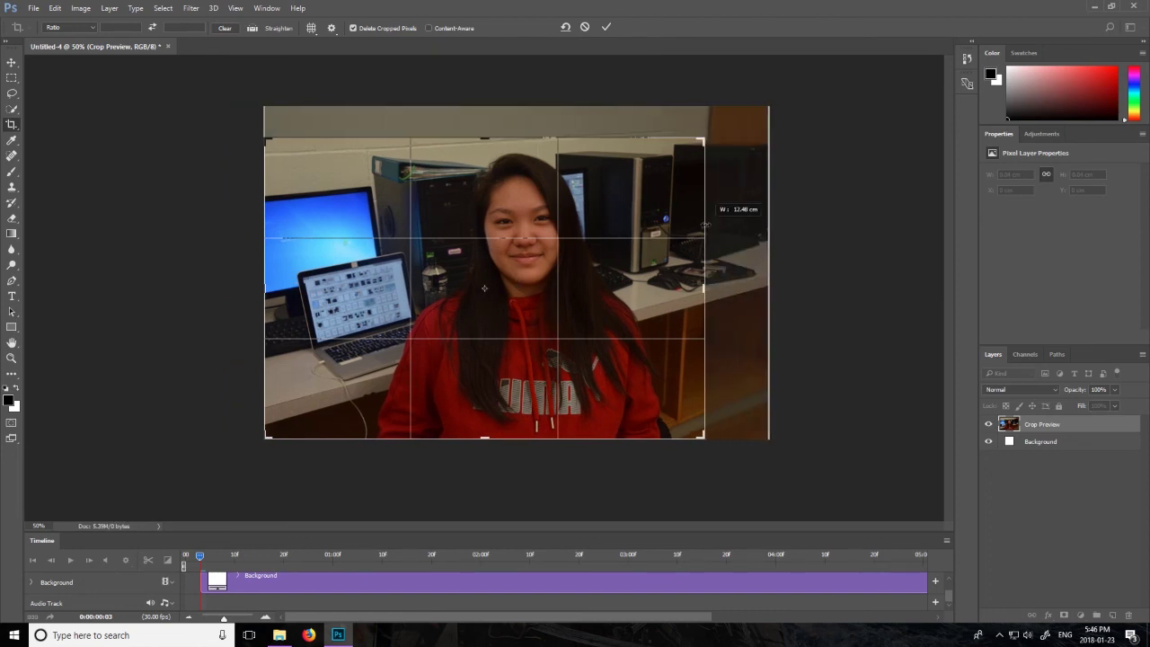
{"action": "left_click_drag", "start_coordinate": [599, 439], "coordinate": [599, 424]}
{"action": "left_click_drag", "start_coordinate": [265, 350], "coordinate": [305, 349]}
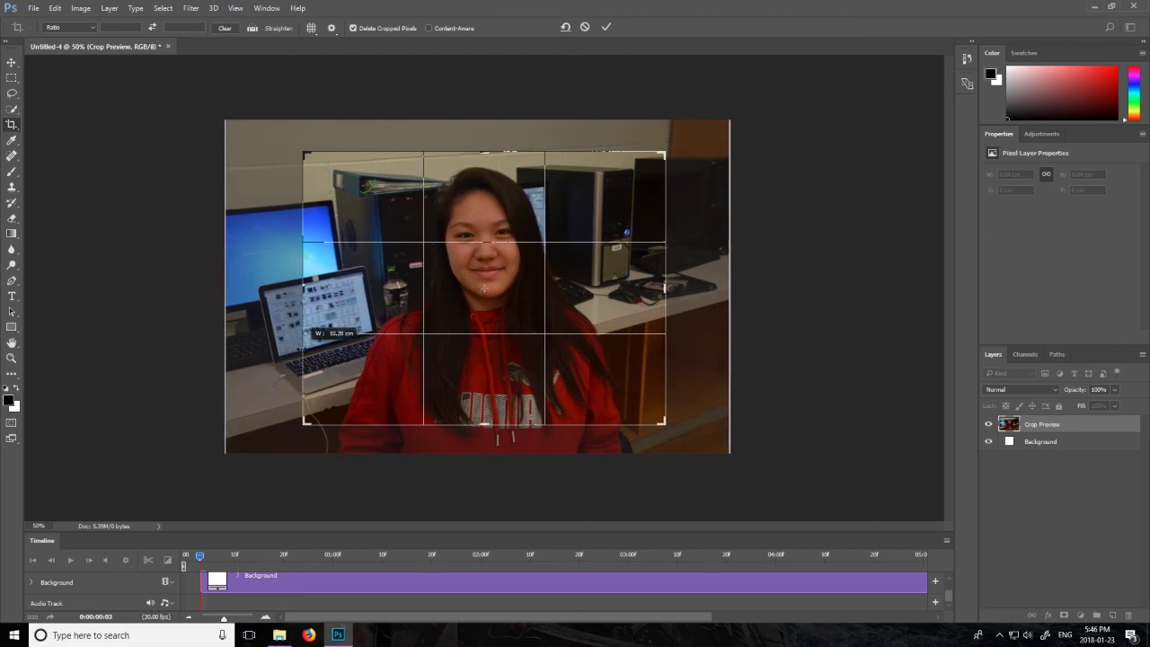
{"action": "left_click", "coordinate": [608, 28]}
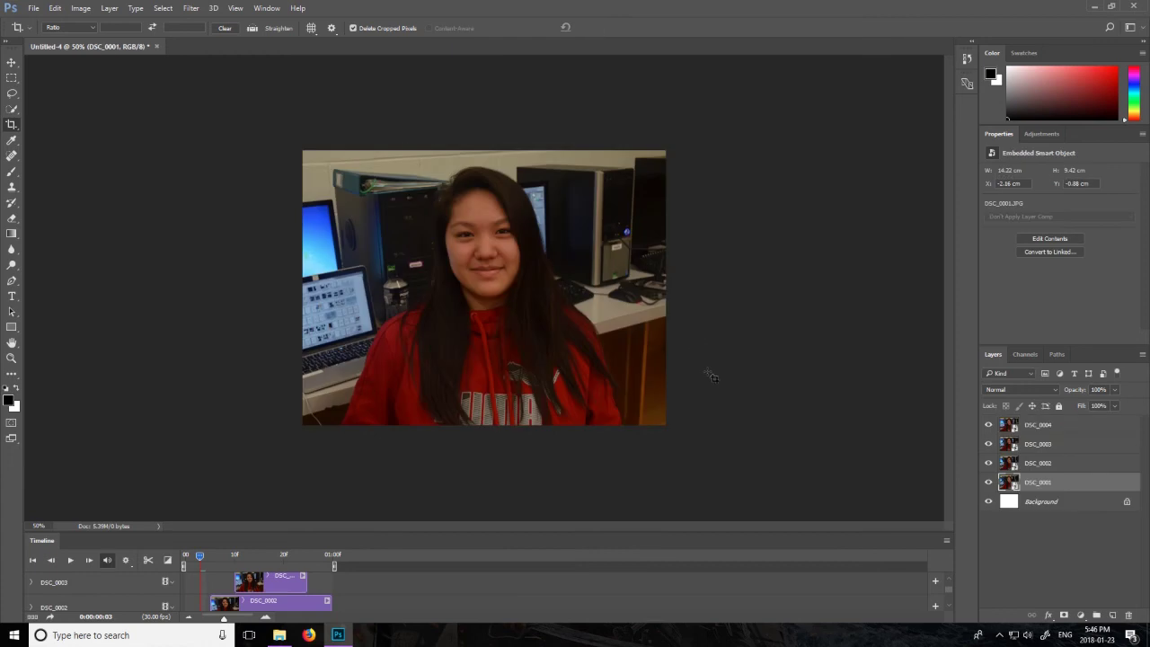
{"action": "left_click", "coordinate": [72, 561]}
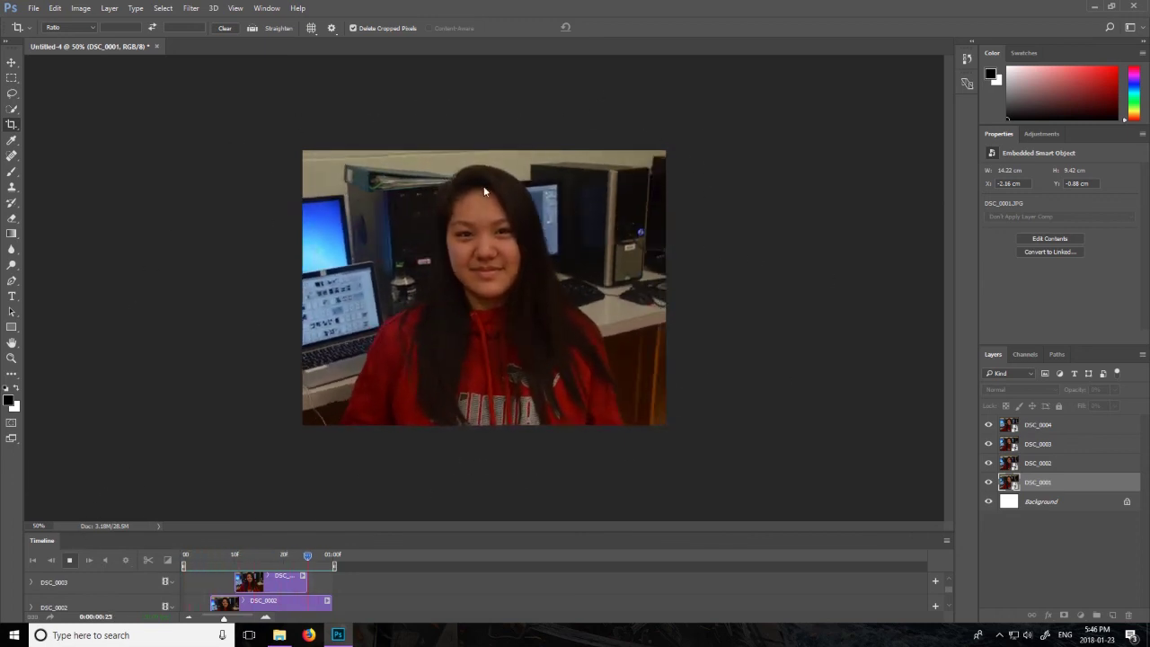
{"action": "left_click", "coordinate": [68, 562]}
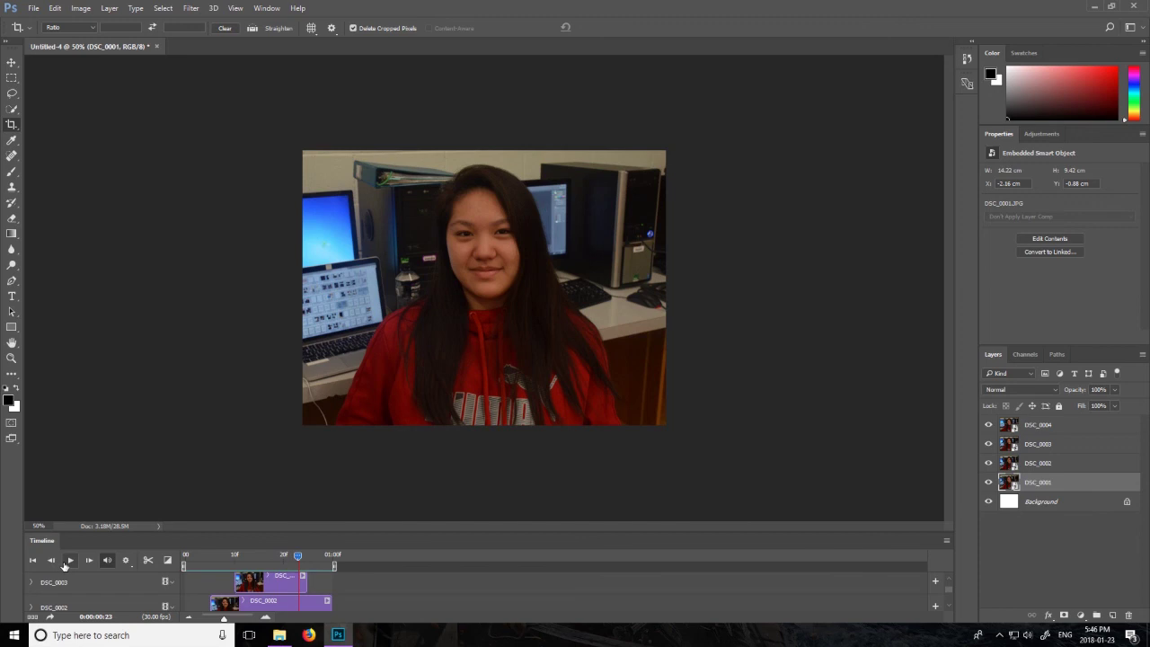
{"action": "left_click", "coordinate": [69, 561]}
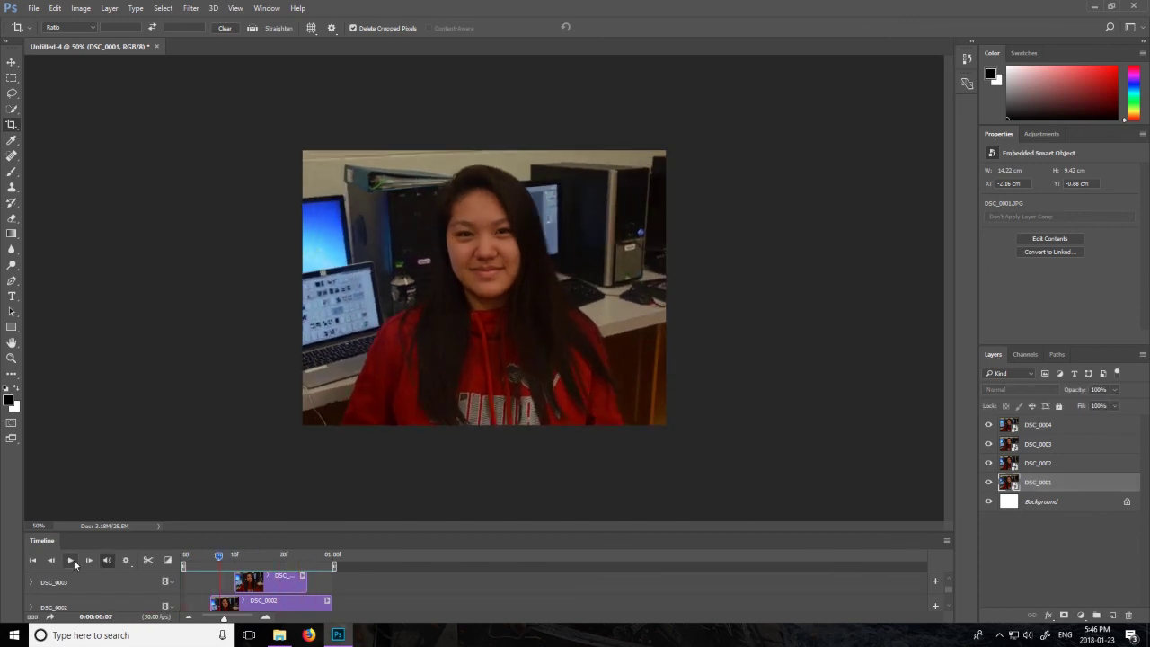